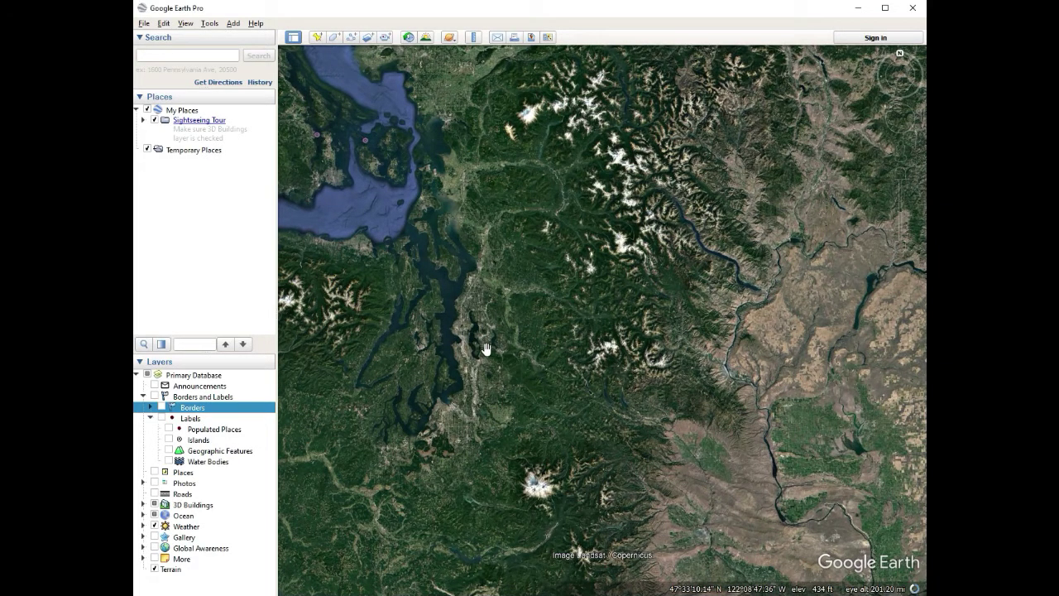
# Turn on the Borders and Labels, Roads, and Places layers for the area around Tacoma.
pyautogui.scroll(2, 486, 348)
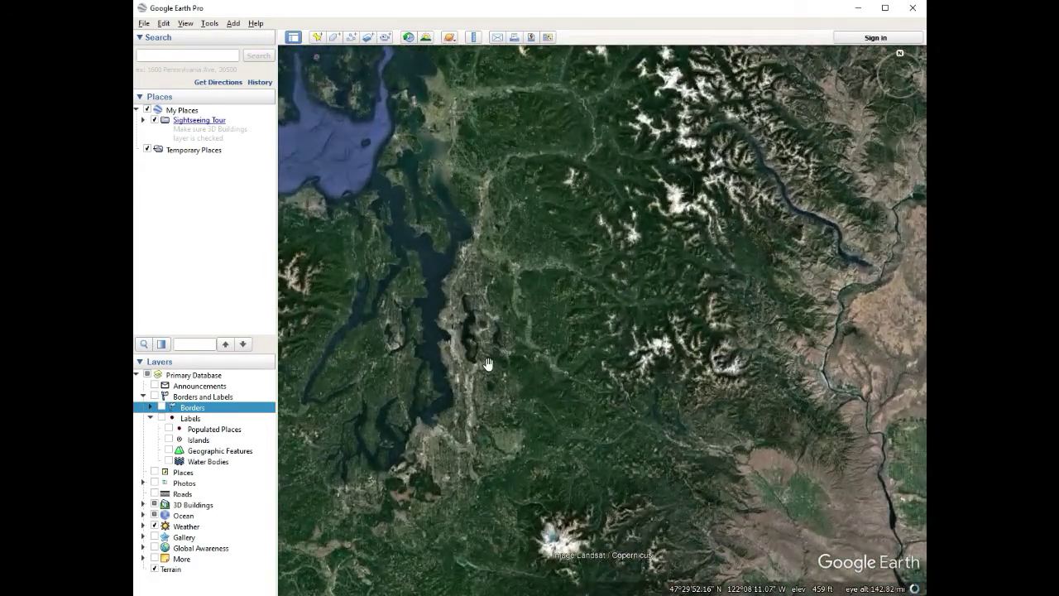
pyautogui.scroll(2, 517, 364)
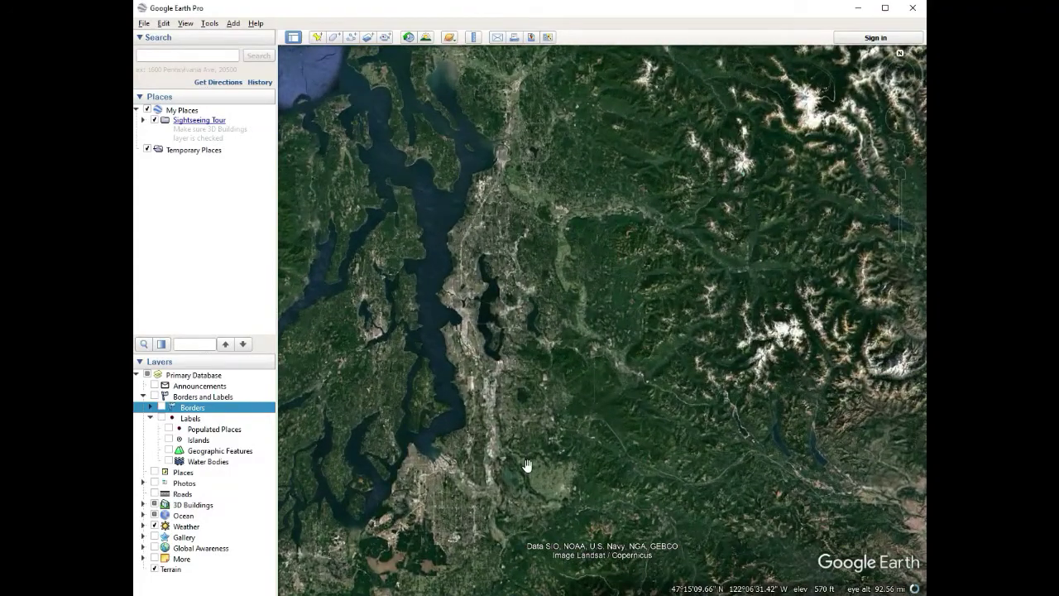
pyautogui.scroll(2, 545, 335)
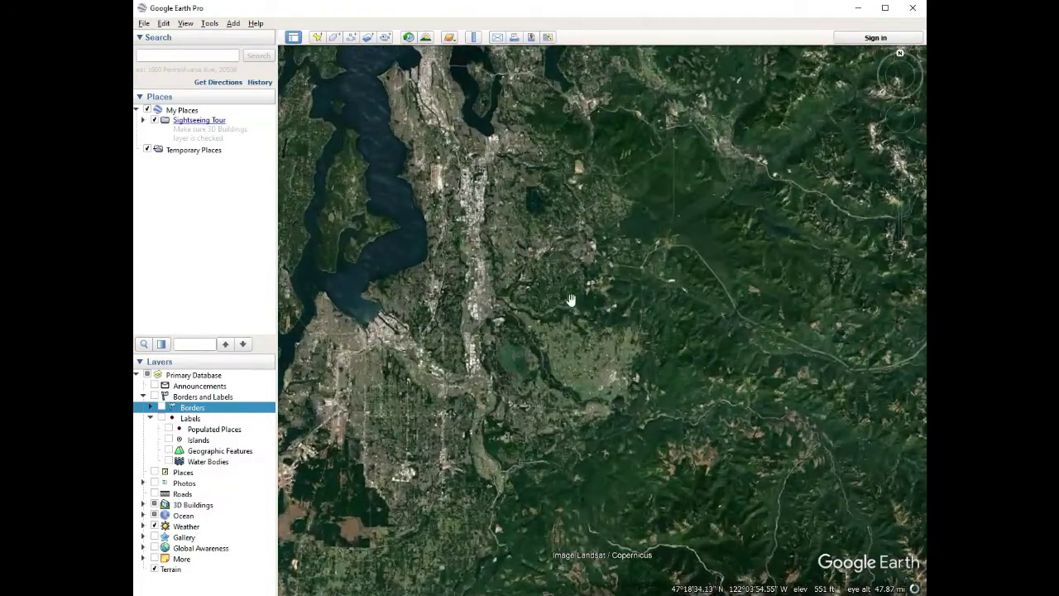
pyautogui.scroll(1, 602, 211)
pyautogui.moveTo(602, 211); pyautogui.dragTo(629, 217)
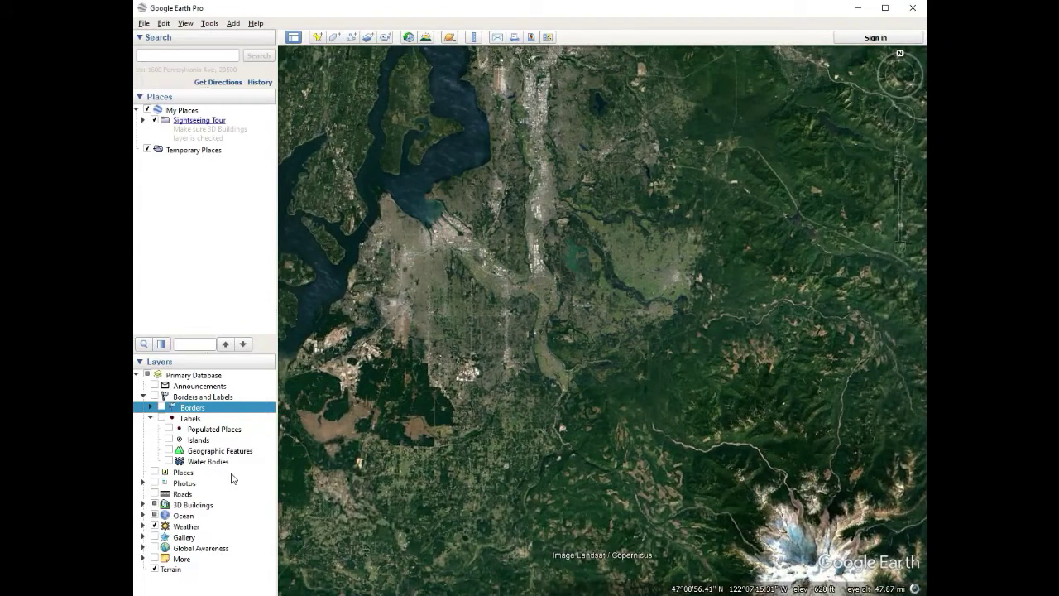
pyautogui.click(143, 397)
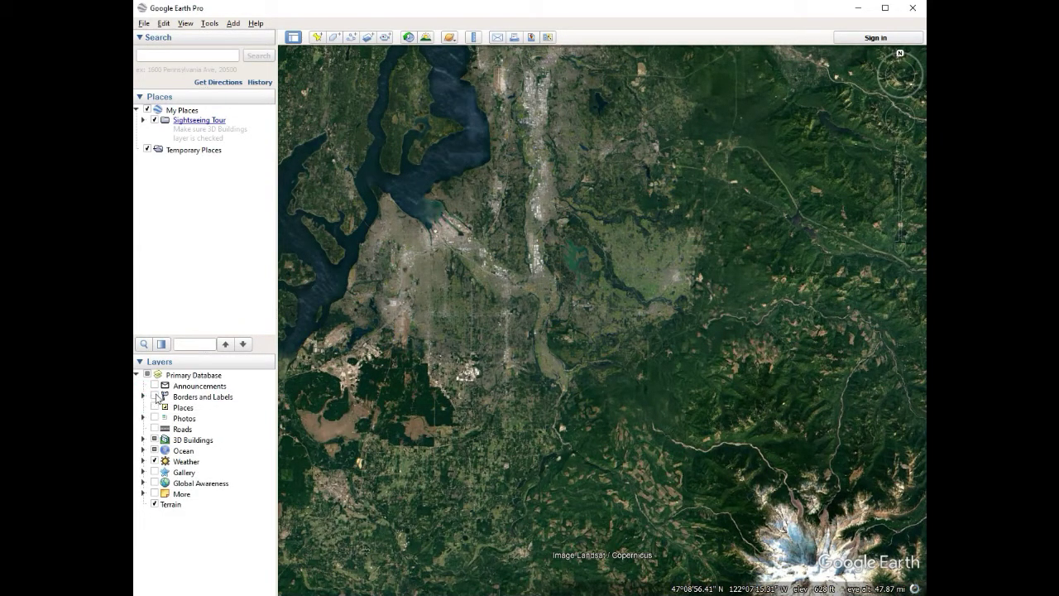
pyautogui.click(155, 397)
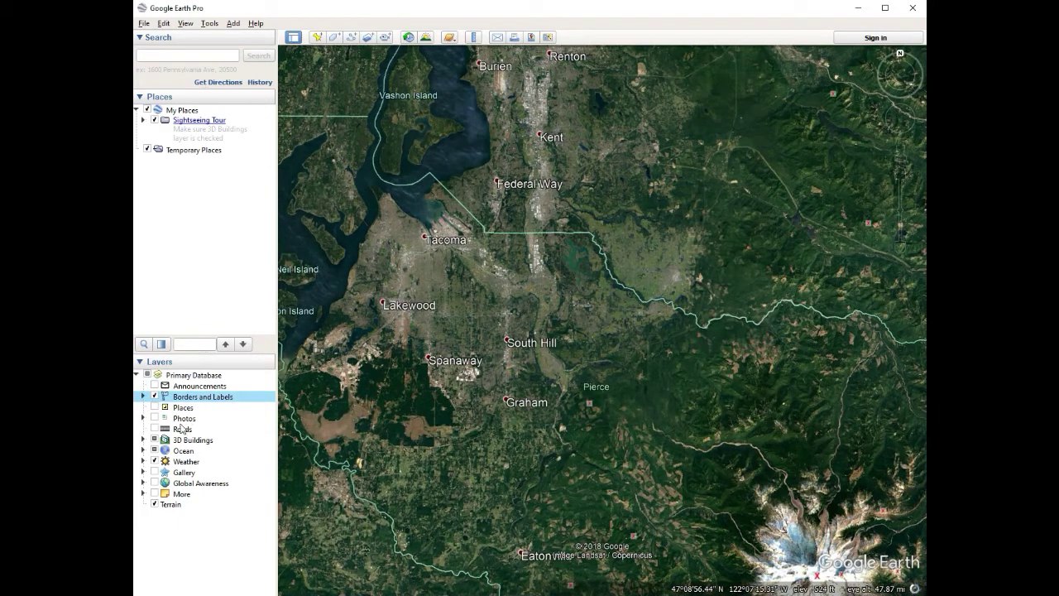
pyautogui.click(154, 429)
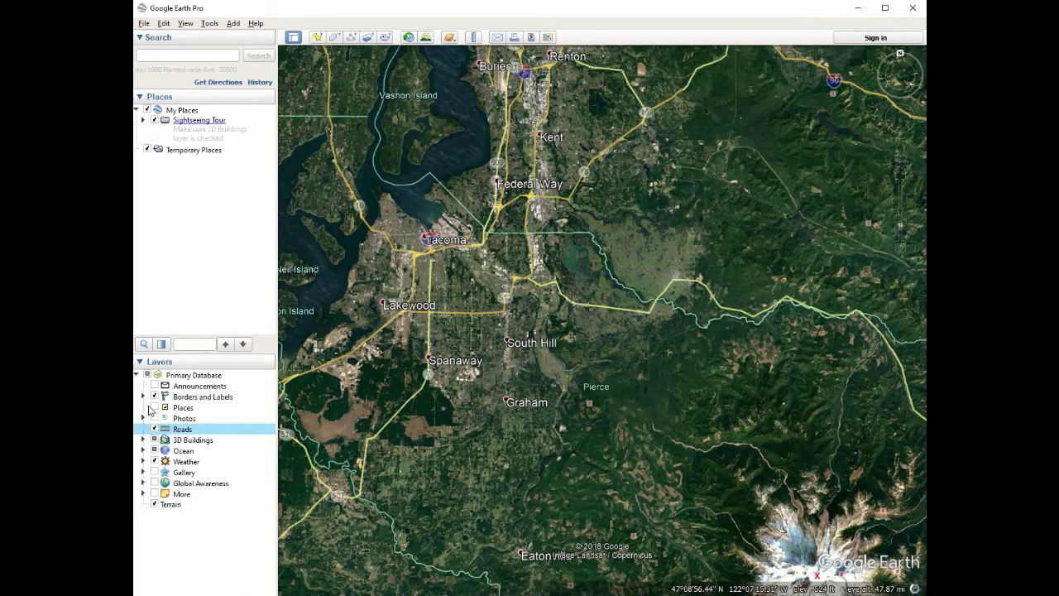
pyautogui.click(154, 407)
# Examine the terrain and roads between Mount Rainier and Tacoma.
pyautogui.moveTo(819, 465); pyautogui.dragTo(716, 346)
pyautogui.scroll(-5, 753, 471)
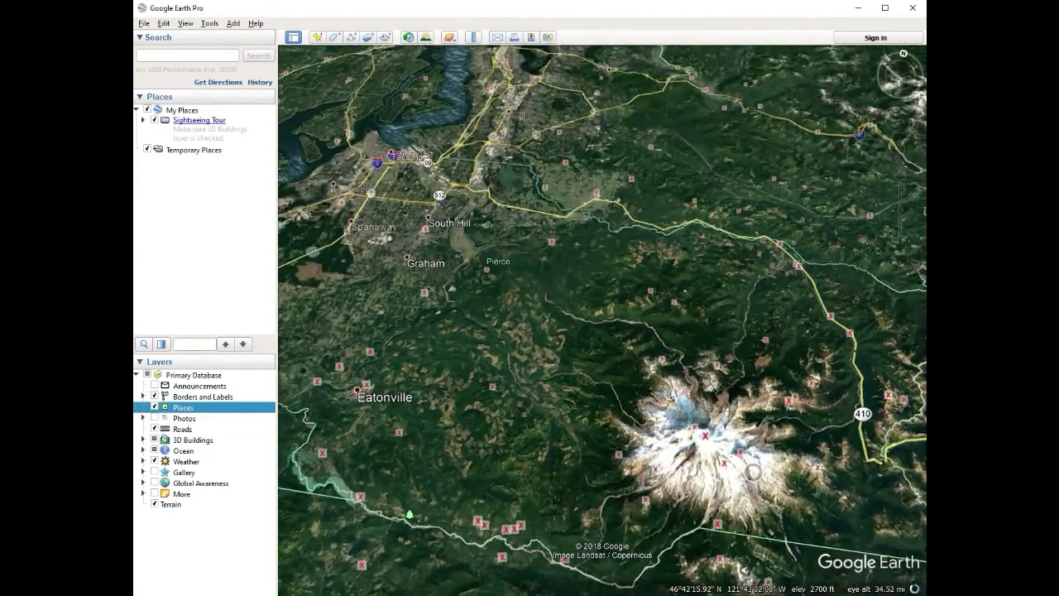
pyautogui.moveTo(715, 307)
pyautogui.mouseDown(button='middle')
pyautogui.moveTo(718, 401)
pyautogui.moveTo(812, 431)
pyautogui.moveTo(718, 385)
pyautogui.moveTo(714, 306)
pyautogui.mouseUp(button='middle')
pyautogui.moveTo(590, 278); pyautogui.dragTo(636, 355)
pyautogui.moveTo(484, 307); pyautogui.dragTo(567, 409)
pyautogui.moveTo(549, 387); pyautogui.dragTo(806, 441, button='middle')
pyautogui.moveTo(764, 465); pyautogui.dragTo(644, 396)
pyautogui.scroll(-2, 628, 393)
pyautogui.moveTo(506, 372); pyautogui.dragTo(631, 423)
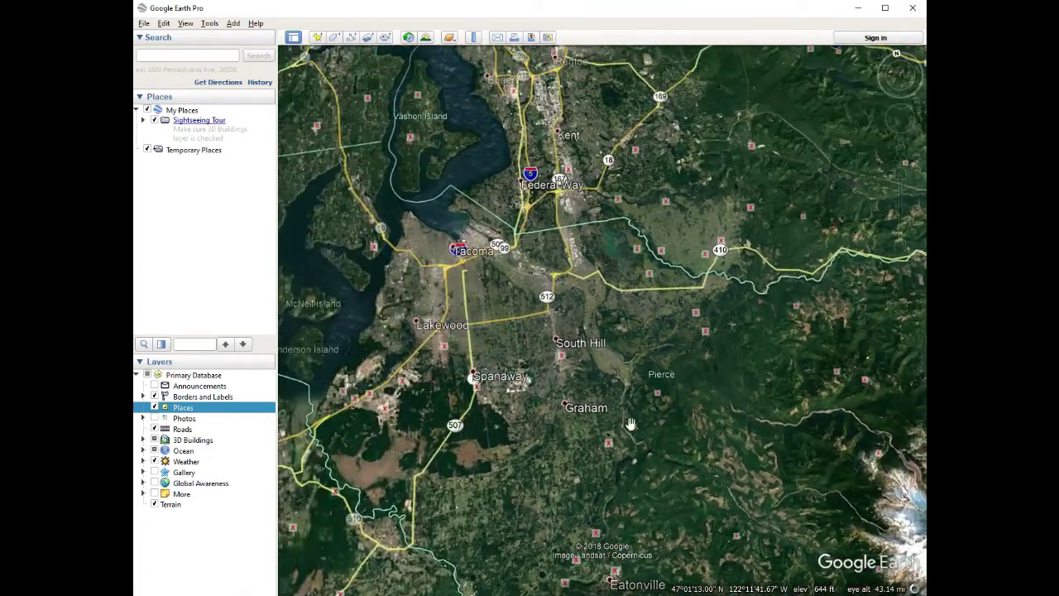
# Add a placemark in Tacoma, at the southern end of the waterfront, and name it Start.
pyautogui.click(317, 36)
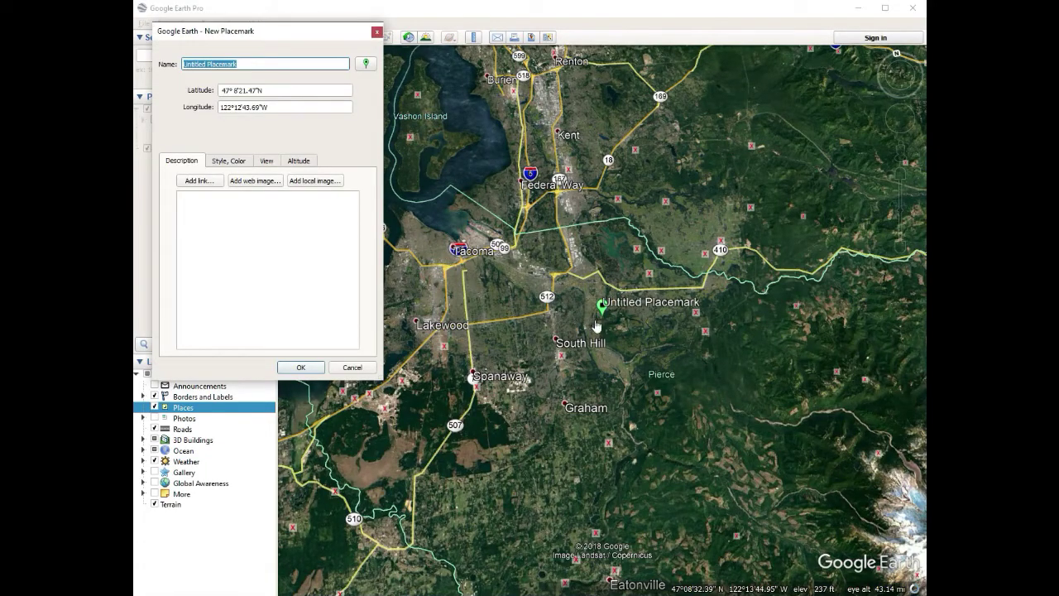
pyautogui.moveTo(600, 306); pyautogui.dragTo(464, 258)
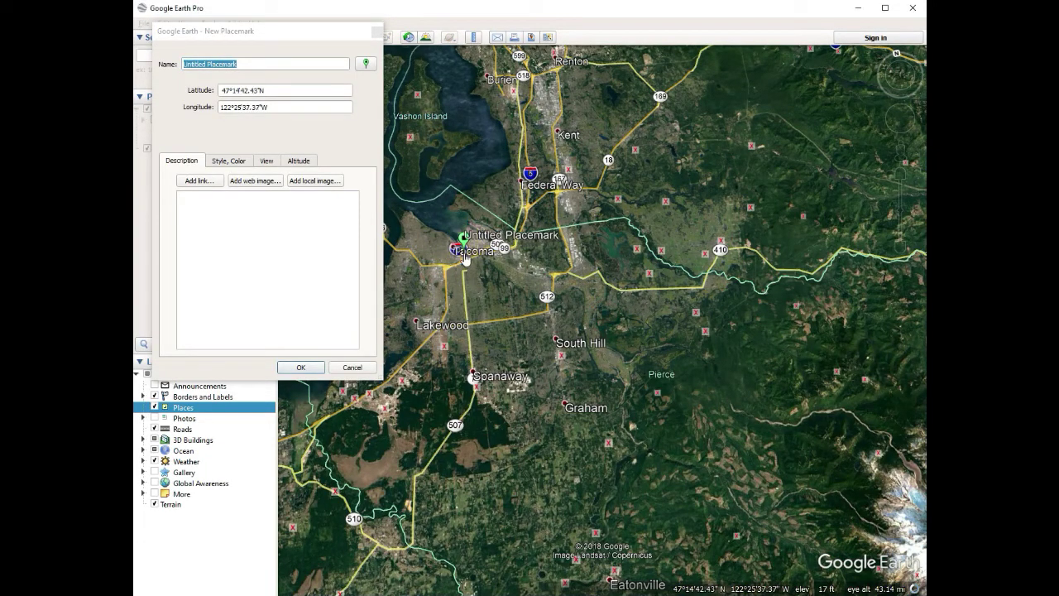
pyautogui.scroll(2, 464, 258)
pyautogui.scroll(2, 464, 246)
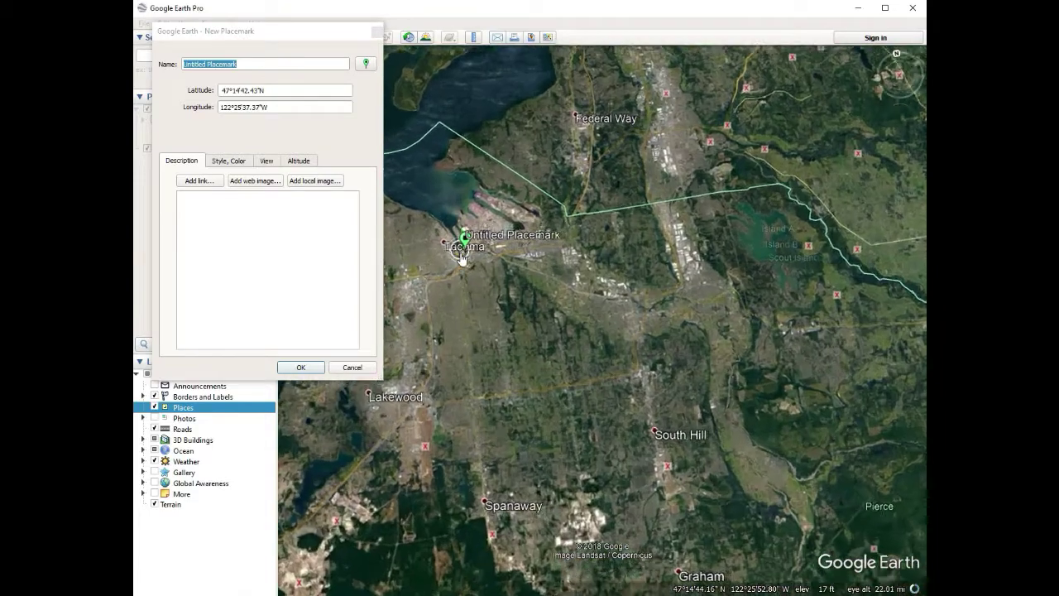
pyautogui.moveTo(464, 245); pyautogui.dragTo(467, 262)
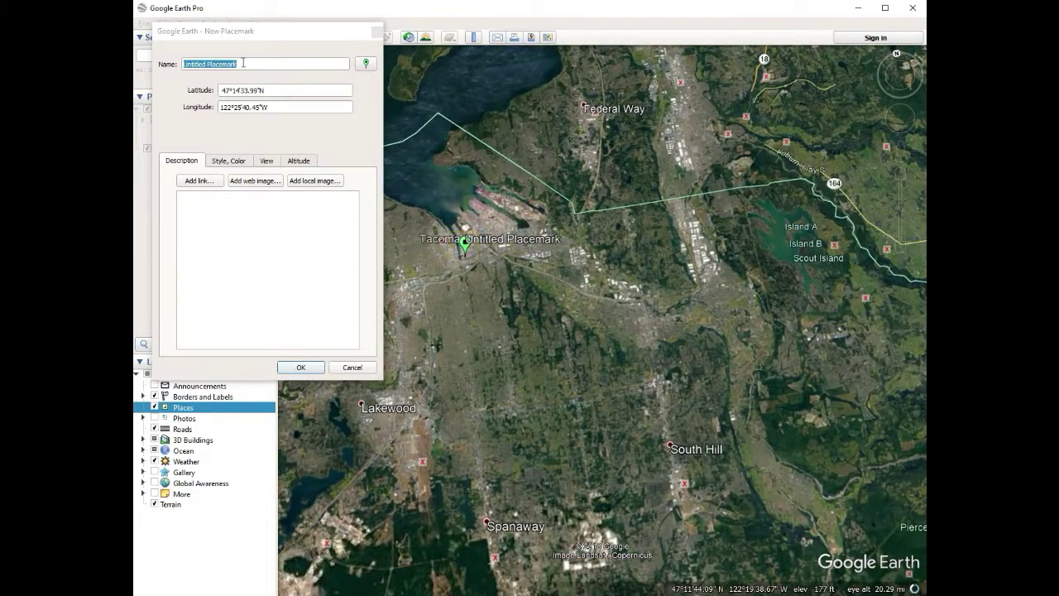
pyautogui.moveTo(234, 31); pyautogui.dragTo(677, 188)
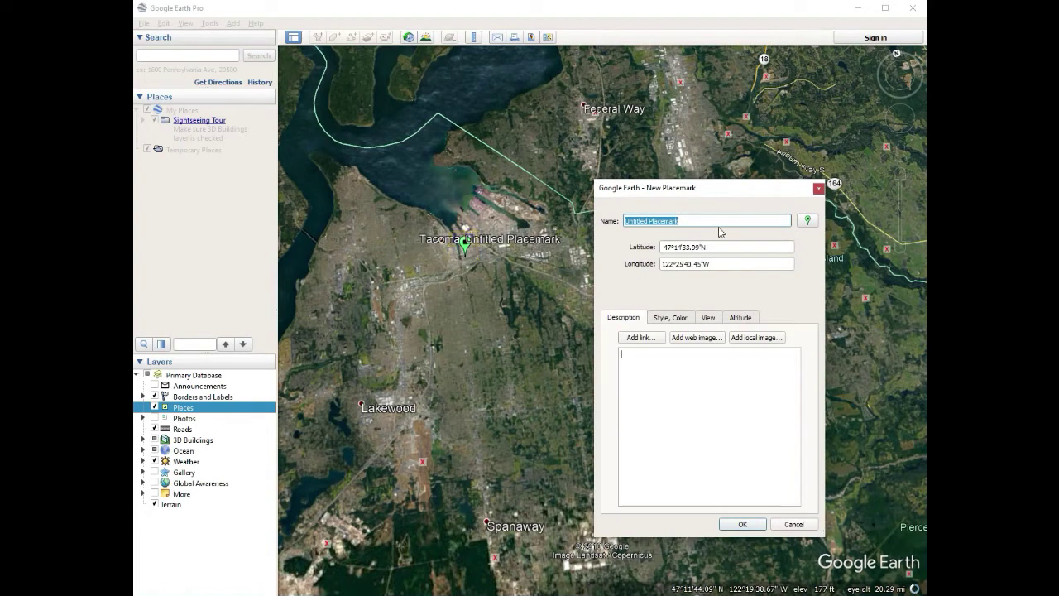
pyautogui.write('Start')
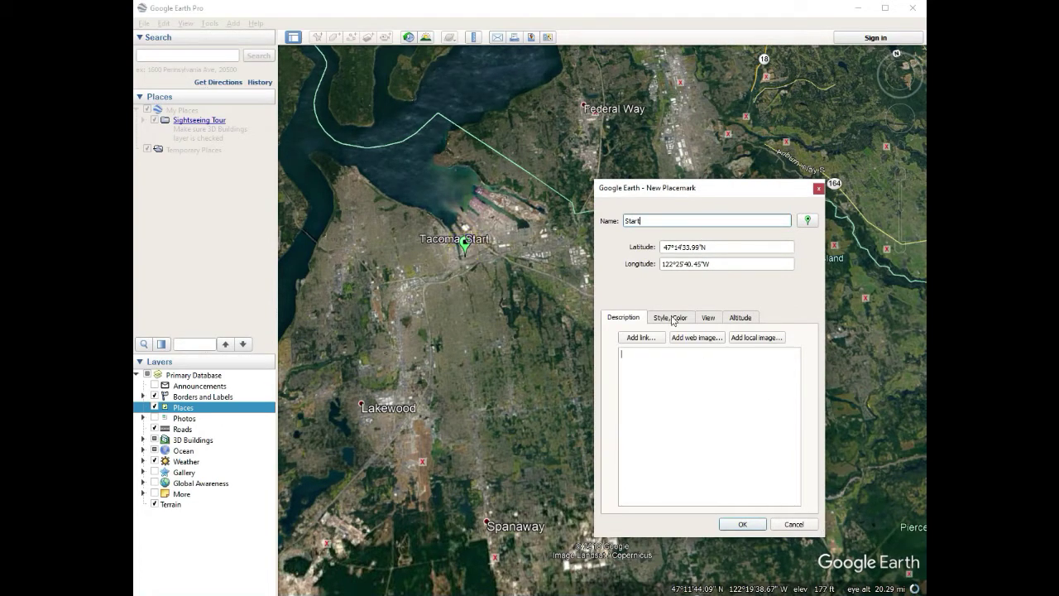
# Review the new placemark's description, style and color, view, and altitude settings.
pyautogui.click(670, 317)
pyautogui.click(708, 317)
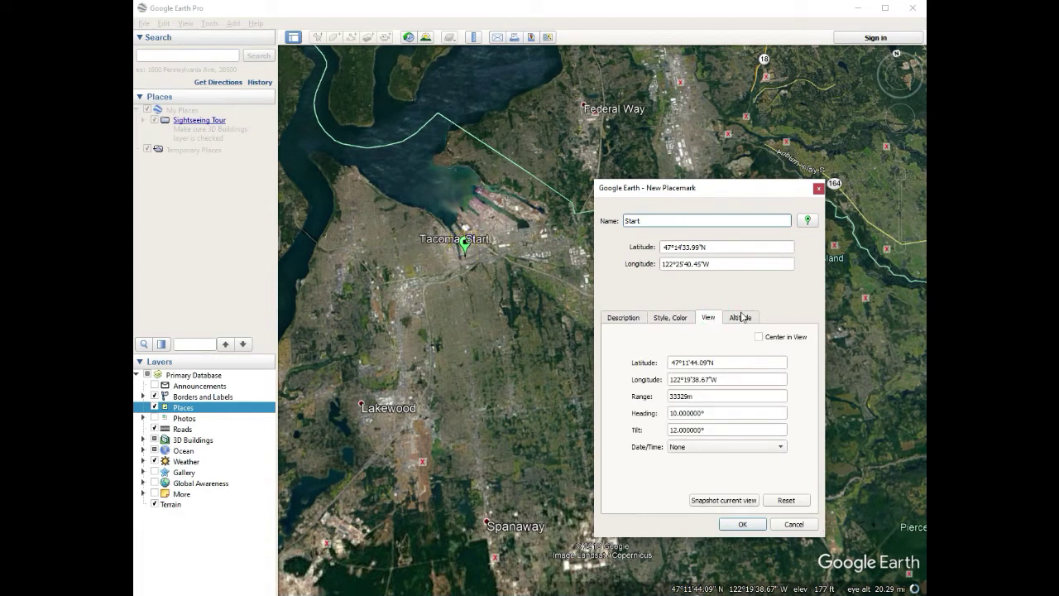
pyautogui.click(741, 317)
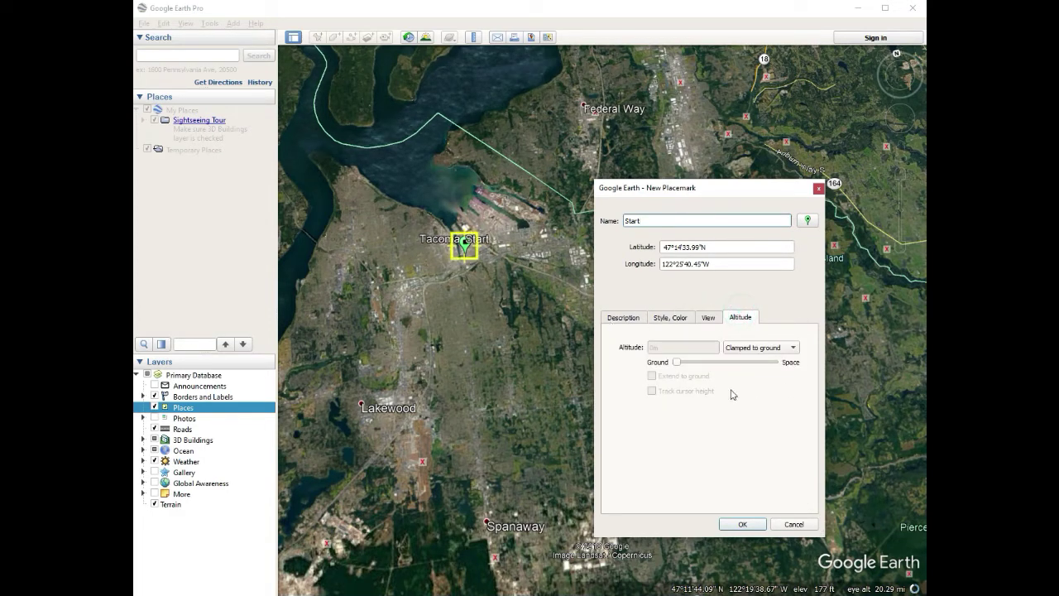
pyautogui.click(623, 319)
pyautogui.click(666, 317)
pyautogui.click(708, 317)
pyautogui.click(733, 319)
# Change the Start placemark's icon to the standing man figure and save the placemark.
pyautogui.click(807, 220)
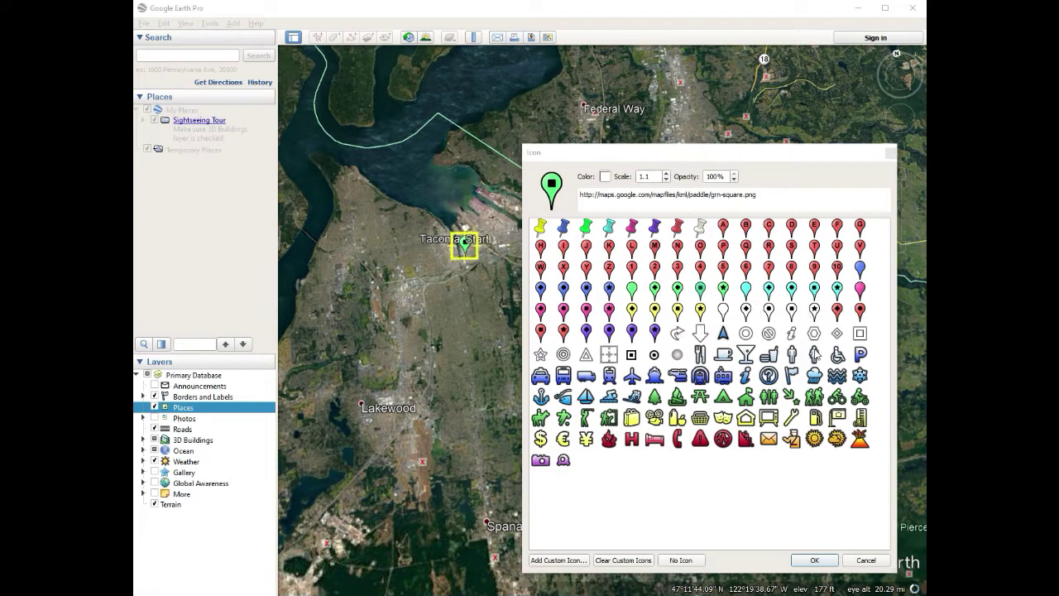
pyautogui.click(792, 354)
pyautogui.click(814, 560)
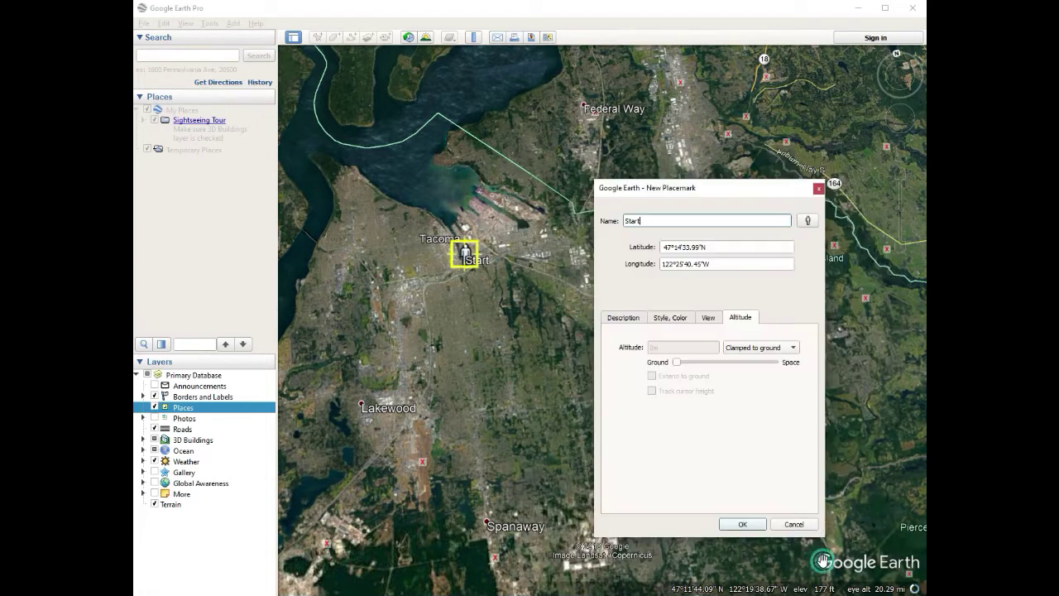
pyautogui.click(742, 524)
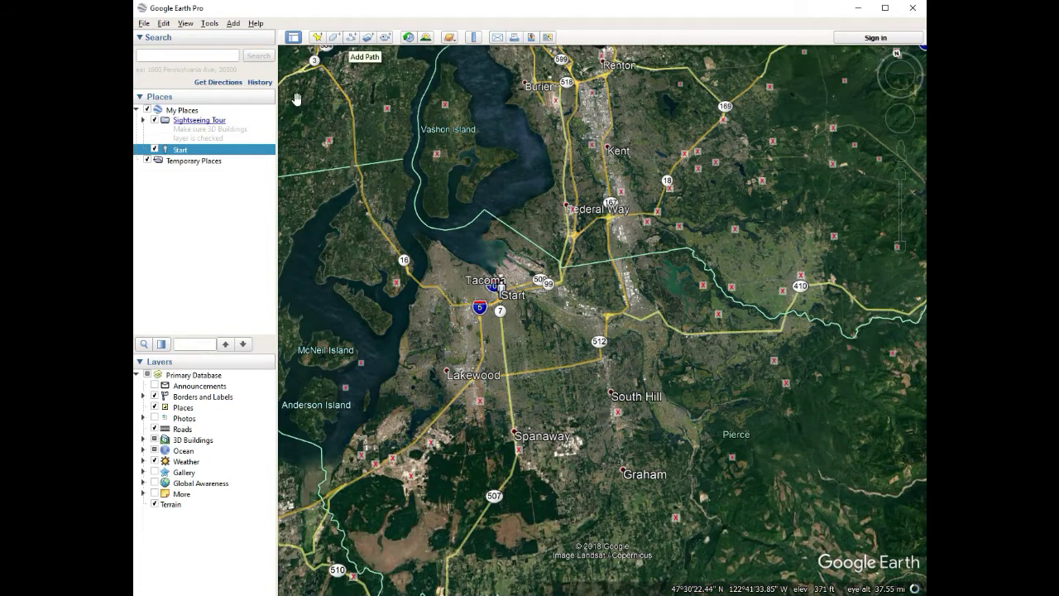
# Create a new path from the Start placemark, tracing the highway northeast to Federal Way and east toward Highway 18.
pyautogui.click(352, 38)
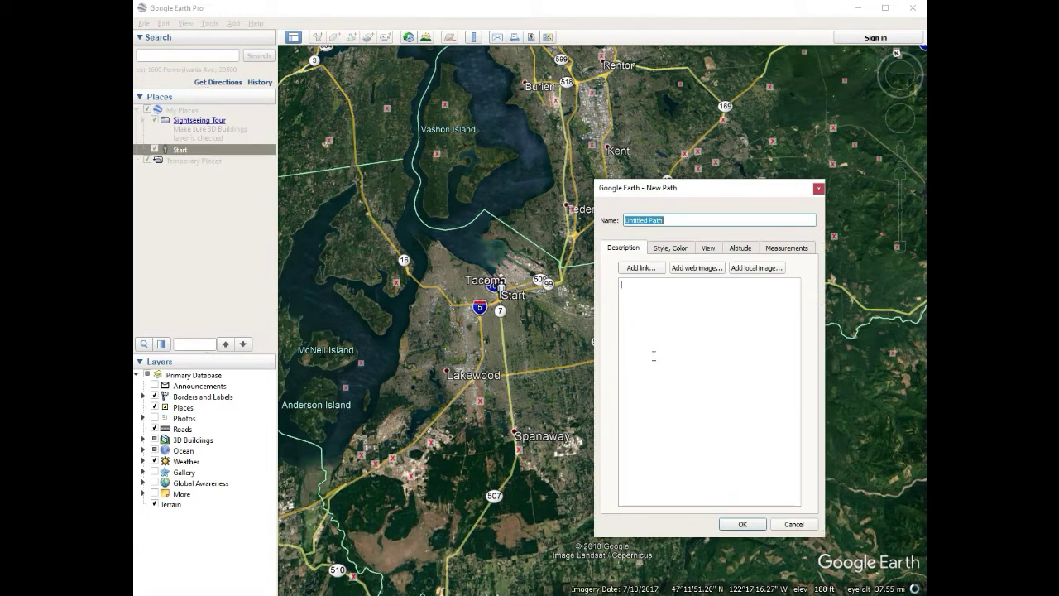
pyautogui.moveTo(692, 189); pyautogui.dragTo(269, 113)
pyautogui.moveTo(496, 303)
pyautogui.mouseDown()
pyautogui.moveTo(554, 288)
pyautogui.moveTo(575, 242)
pyautogui.moveTo(601, 220)
pyautogui.mouseUp()
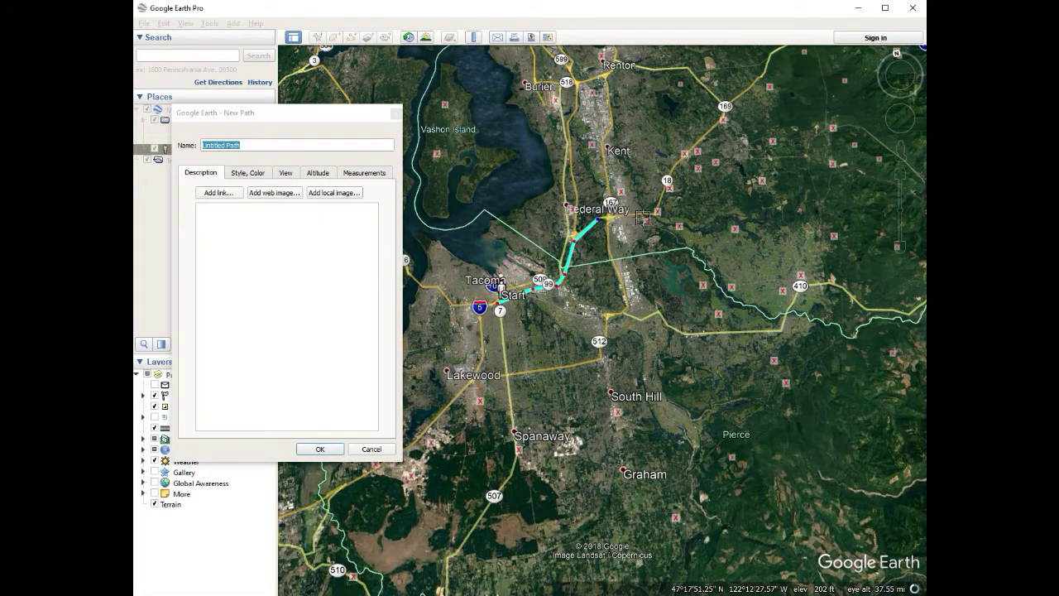
pyautogui.click(646, 213)
# Extend the path southeast along the Highway 164 route to Enumclaw.
pyautogui.press('Right')
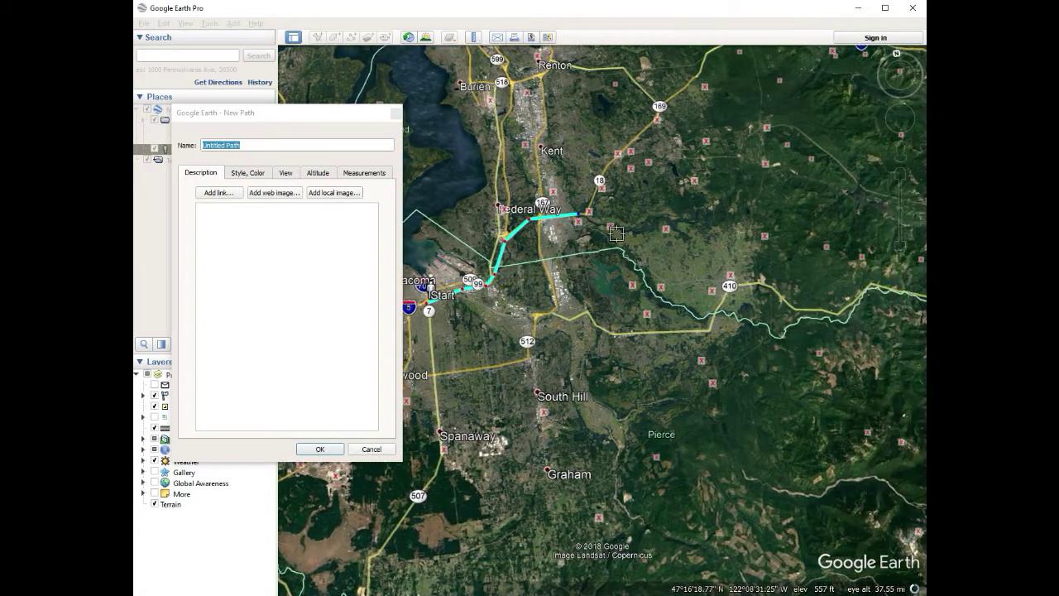
pyautogui.scroll(3, 552, 224)
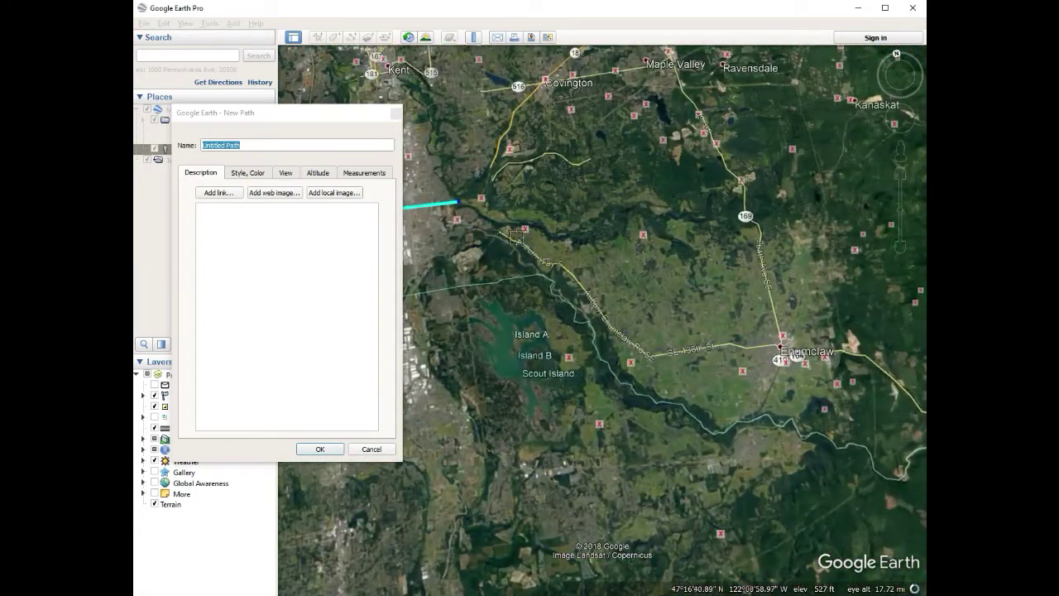
pyautogui.moveTo(483, 204); pyautogui.dragTo(511, 236)
pyautogui.moveTo(557, 263)
pyautogui.mouseDown()
pyautogui.moveTo(645, 352)
pyautogui.moveTo(725, 348)
pyautogui.mouseUp()
pyautogui.click(733, 342)
pyautogui.press('Right')
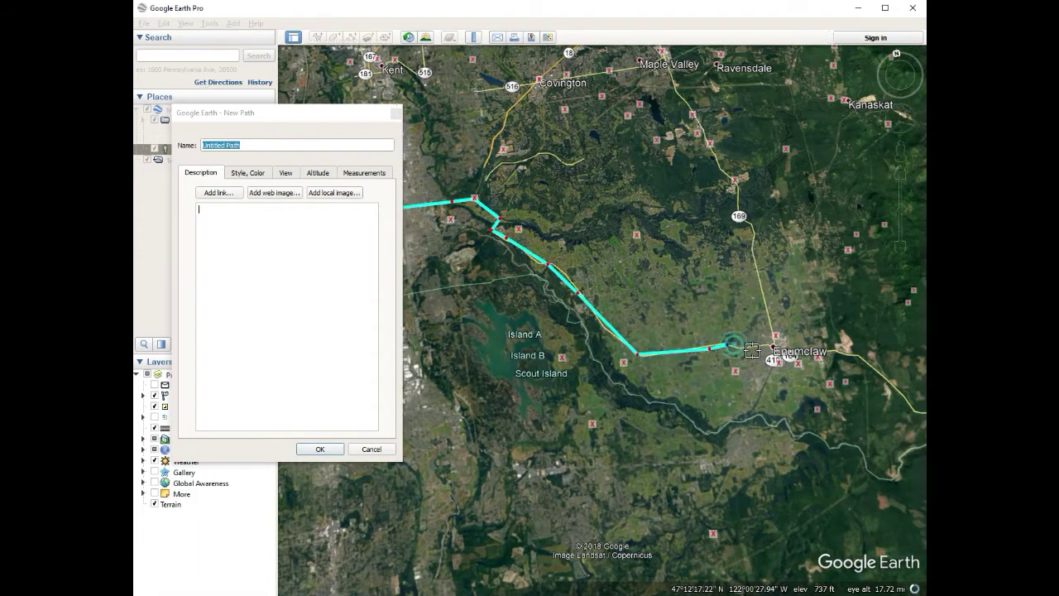
pyautogui.press('Down')
pyautogui.click(680, 311)
# Continue the path from Enumclaw southeast along Highway 410 to the bend by the river.
pyautogui.press('Right')
pyautogui.press('Down')
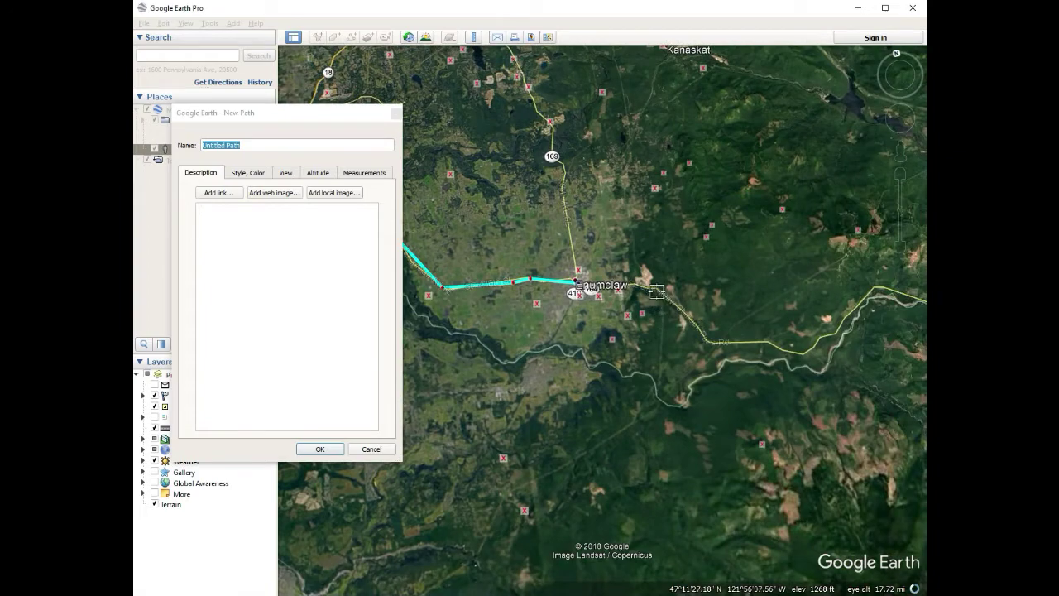
pyautogui.click(657, 290)
pyautogui.press('Right')
pyautogui.press('Down')
pyautogui.click(613, 326)
pyautogui.press('Right')
pyautogui.press('Up')
pyautogui.click(569, 356)
pyautogui.click(591, 367)
# Continue the path east along Highway 410, past Greenwater to the highway marker southeast of it.
pyautogui.press('Right')
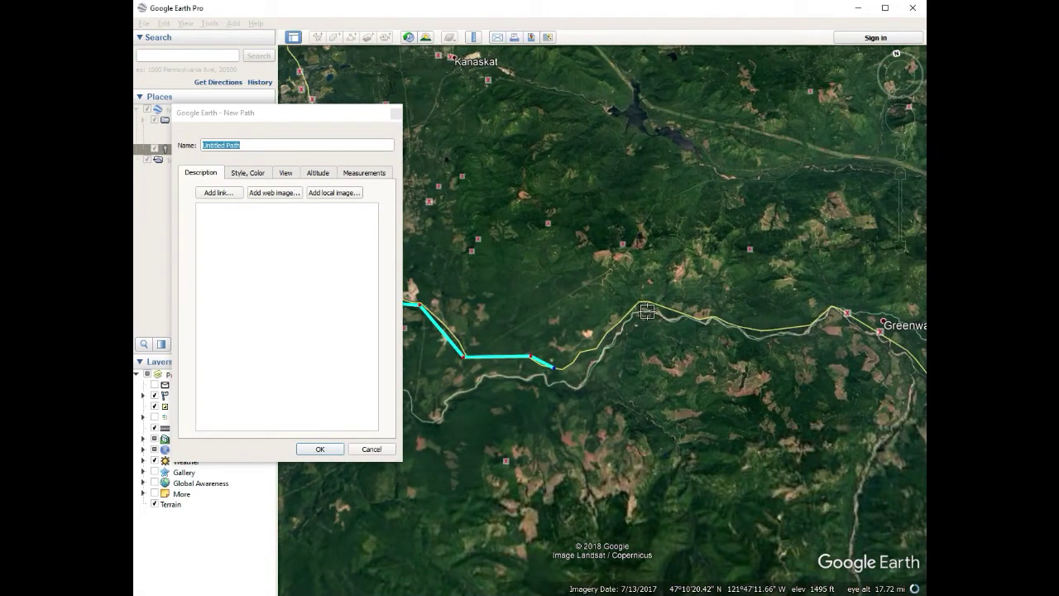
pyautogui.click(645, 304)
pyautogui.press('Right')
pyautogui.press('Up')
pyautogui.scroll(-1, 702, 355)
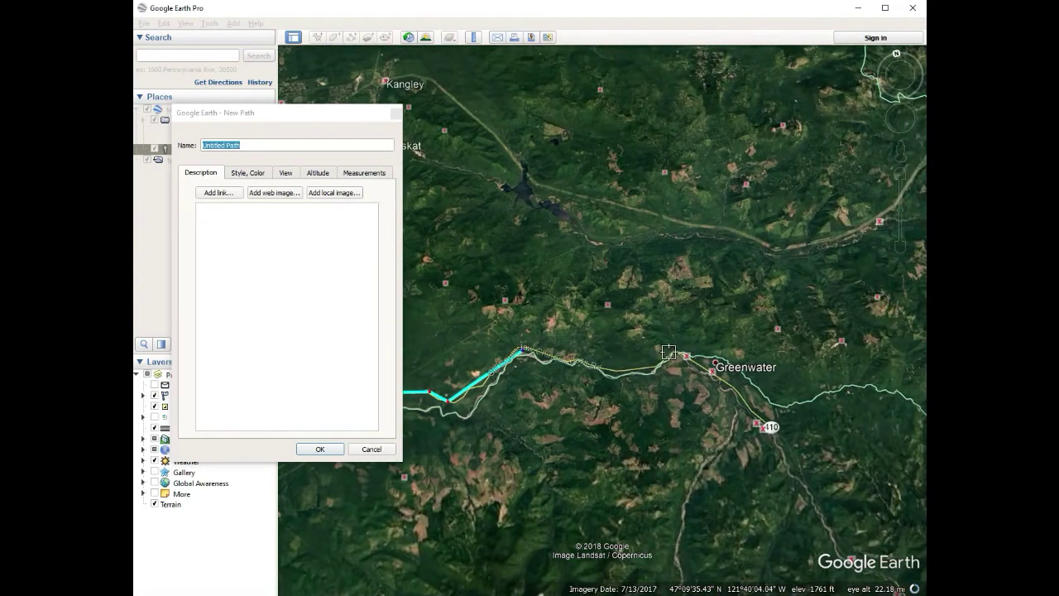
pyautogui.click(669, 352)
pyautogui.press('Right')
pyautogui.press('Down')
pyautogui.click(667, 370)
# Extend the path south along Highway 410 down the valley northeast of Mount Rainier.
pyautogui.press('Right')
pyautogui.press('Down')
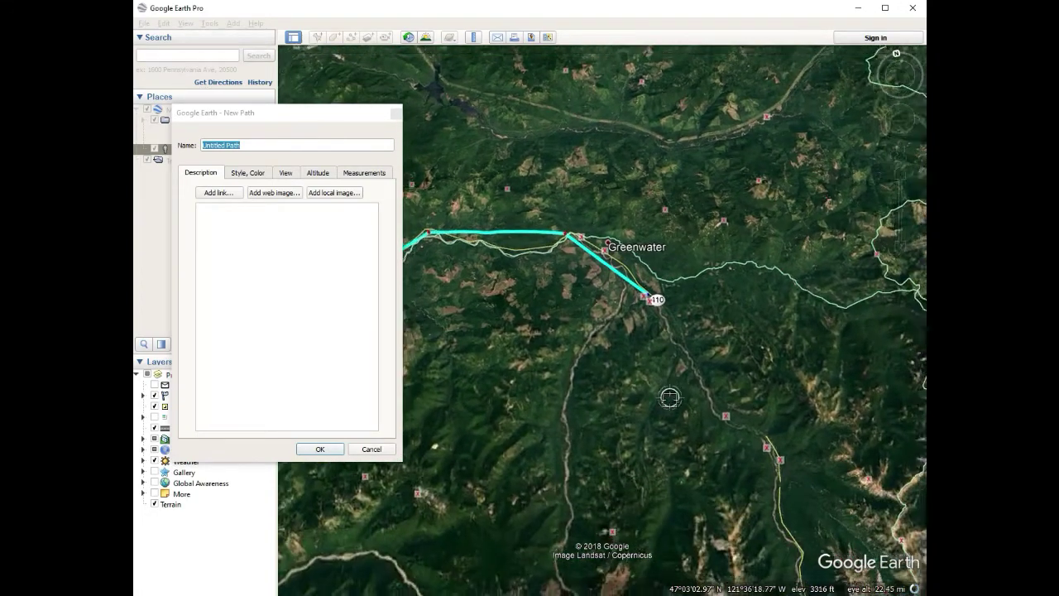
pyautogui.scroll(-3, 669, 397)
pyautogui.press('Right')
pyautogui.press('Down')
pyautogui.click(652, 337)
pyautogui.press('Down')
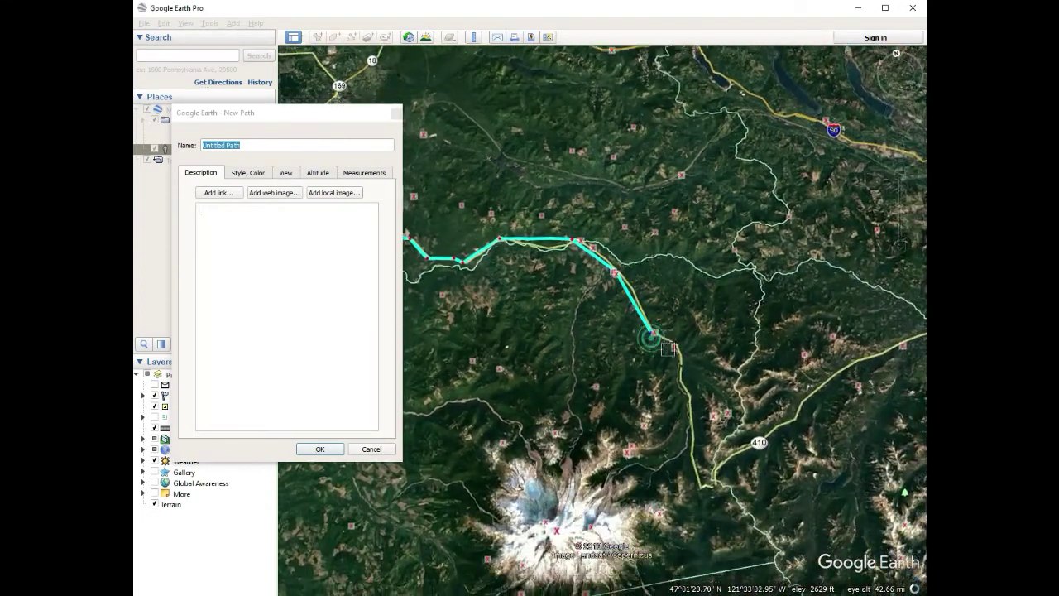
pyautogui.click(676, 334)
pyautogui.press('Down')
pyautogui.press('Right')
pyautogui.click(652, 328)
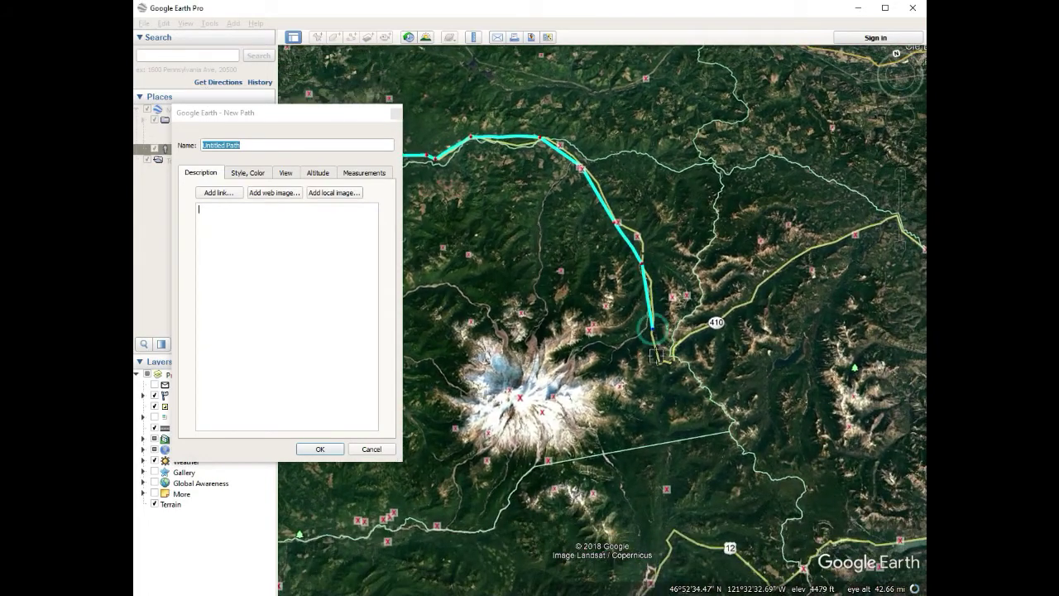
# Finish the path with a point farther south and a final segment turning west toward Mount Rainier.
pyautogui.click(656, 356)
pyautogui.press('Left')
pyautogui.click(655, 361)
# Move two path points northeast of Mount Rainier north so the path follows Highway 410 more closely.
pyautogui.press('Left')
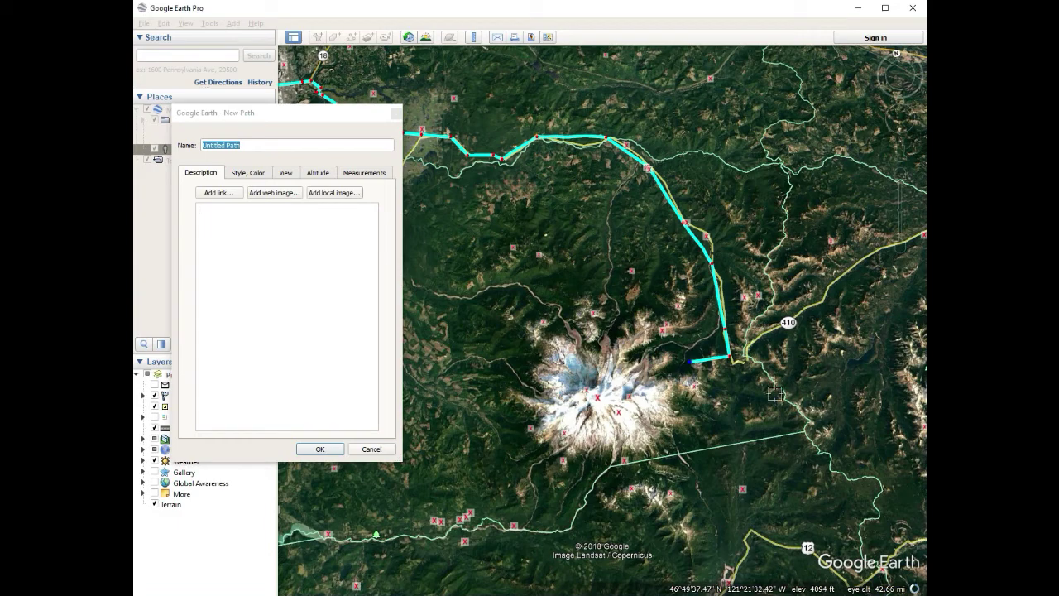
pyautogui.scroll(3, 724, 380)
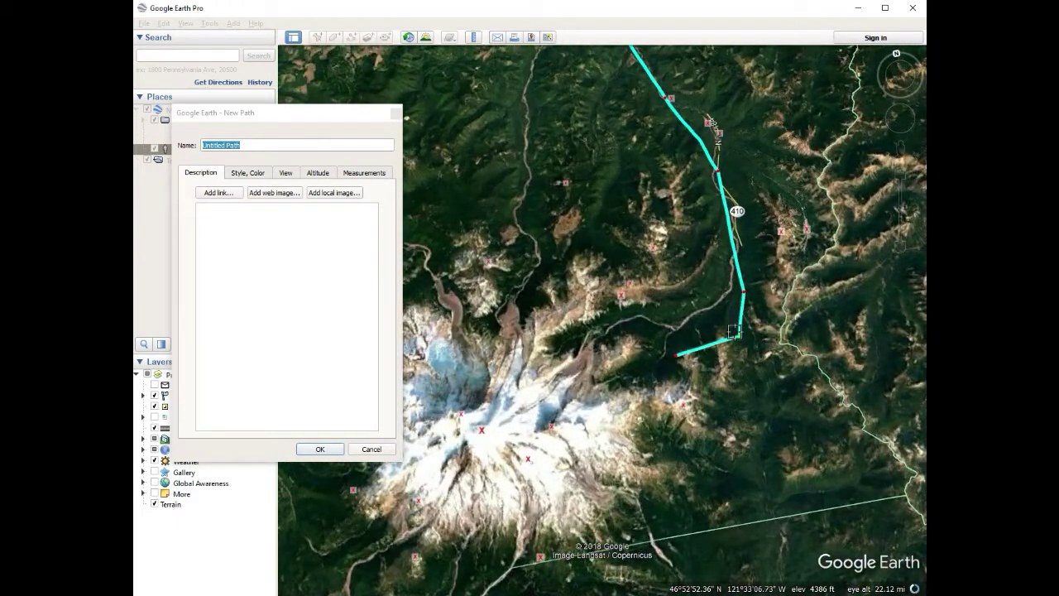
pyautogui.moveTo(743, 296); pyautogui.dragTo(740, 243)
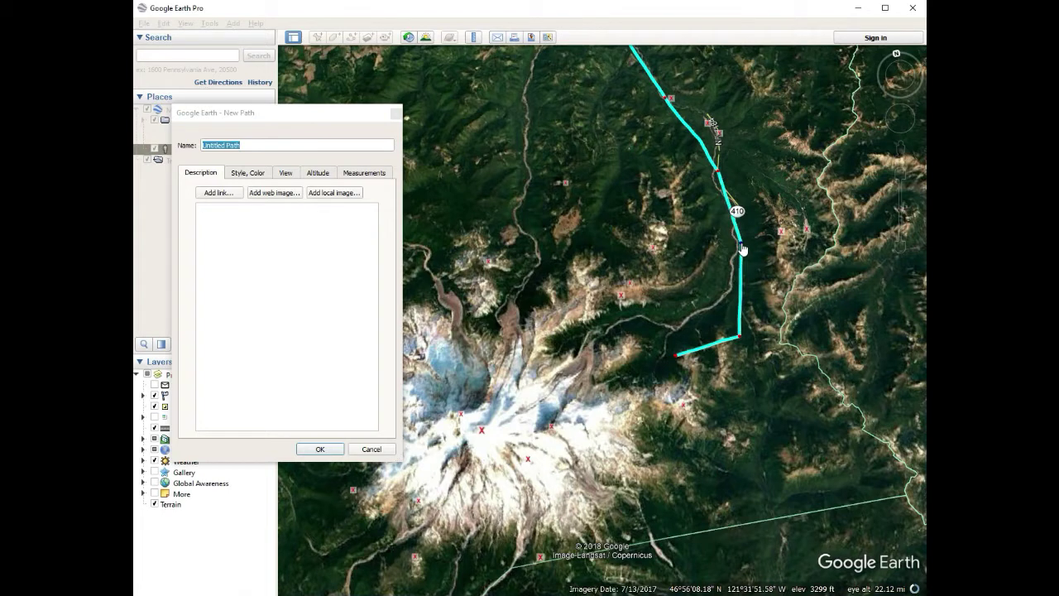
pyautogui.moveTo(713, 165); pyautogui.dragTo(709, 119)
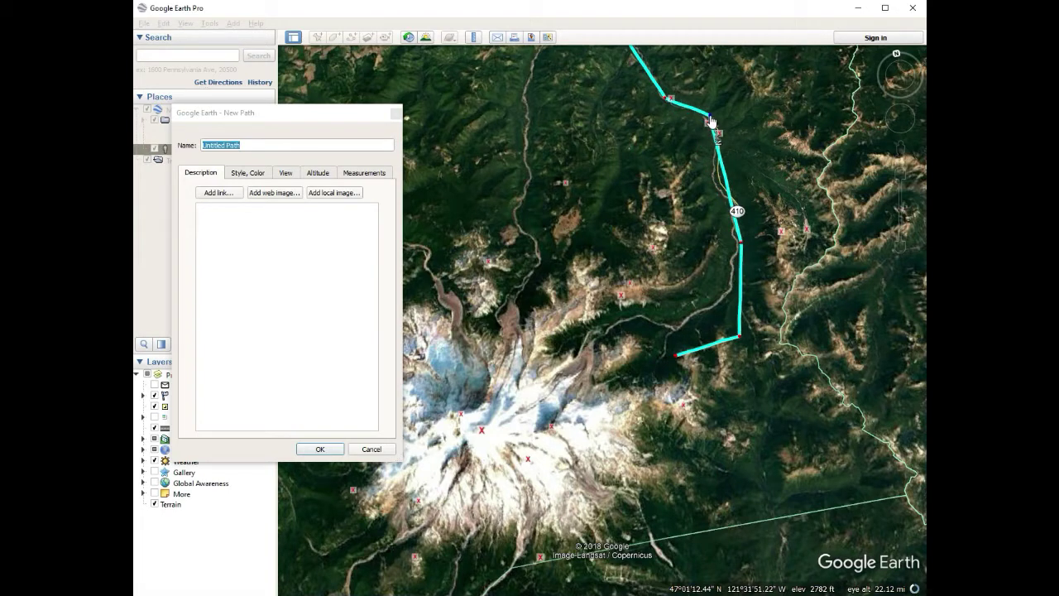
# Name the new path Route, set its line width to 20, and save it.
pyautogui.click(287, 326)
pyautogui.moveTo(277, 149); pyautogui.dragTo(178, 142)
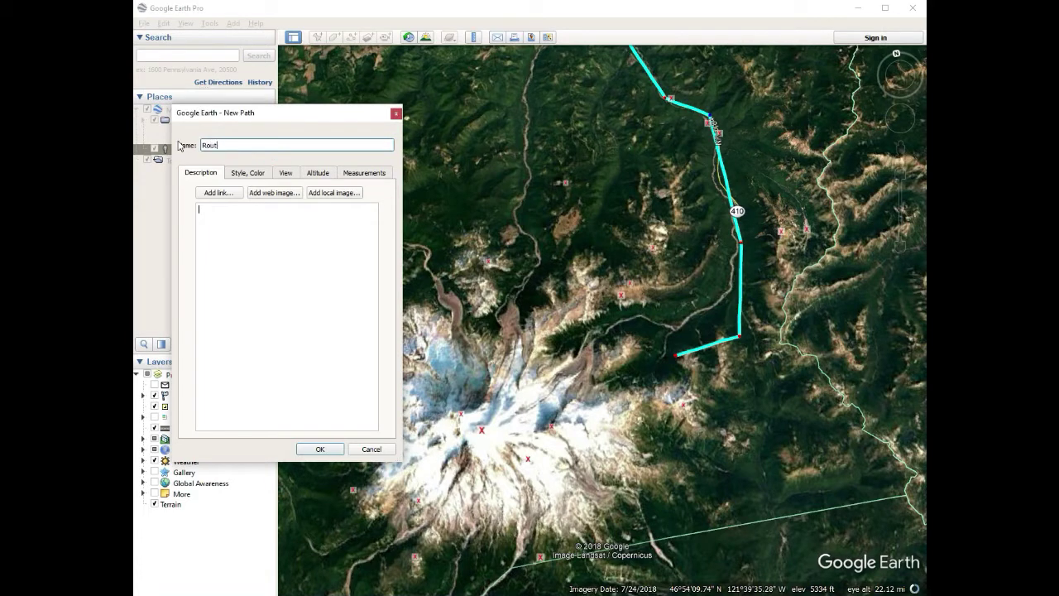
pyautogui.click(253, 175)
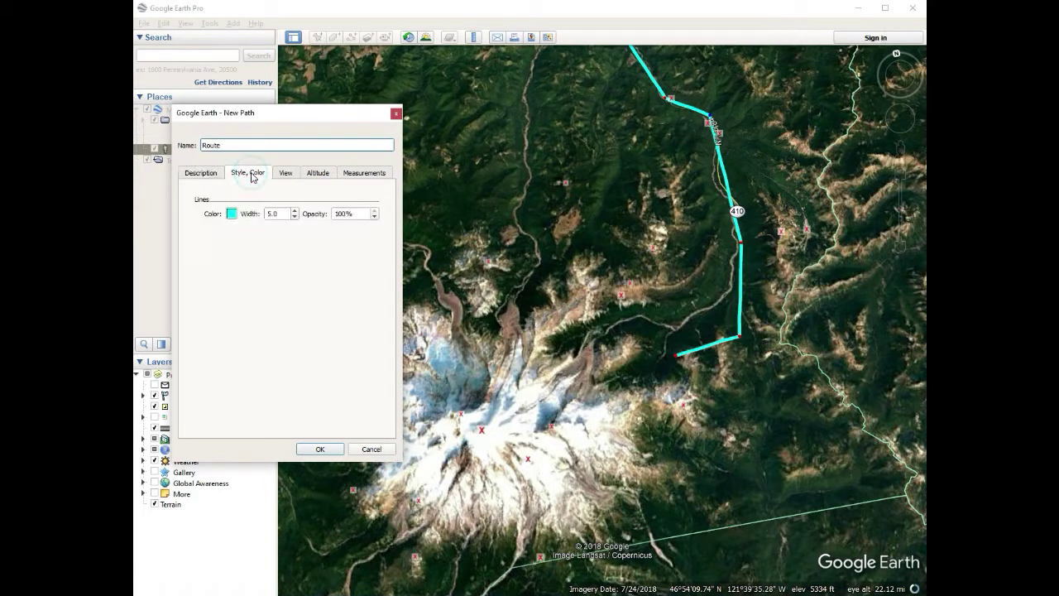
pyautogui.doubleClick(280, 214)
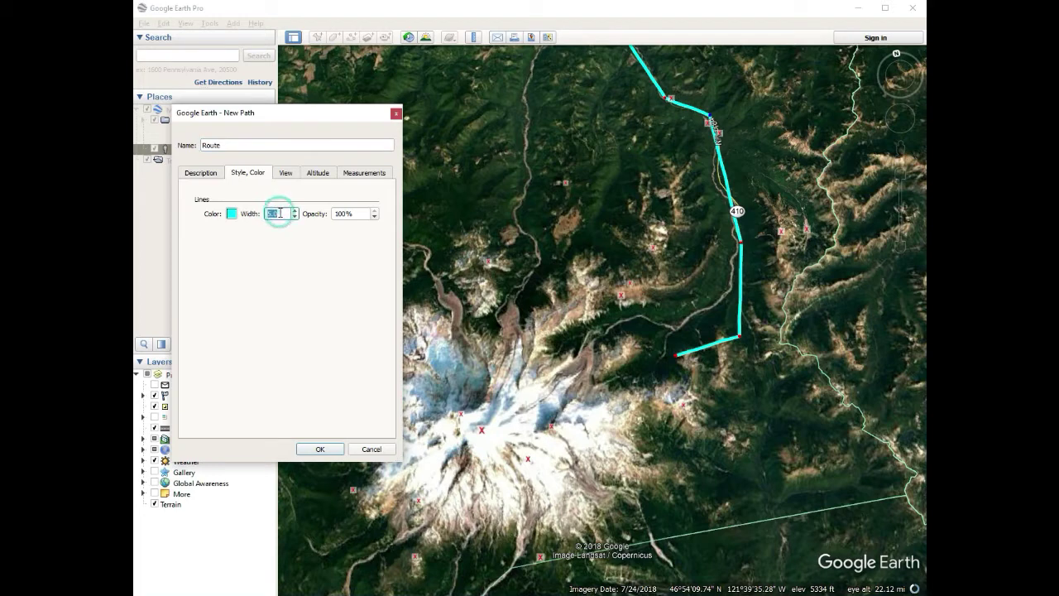
pyautogui.write('2')
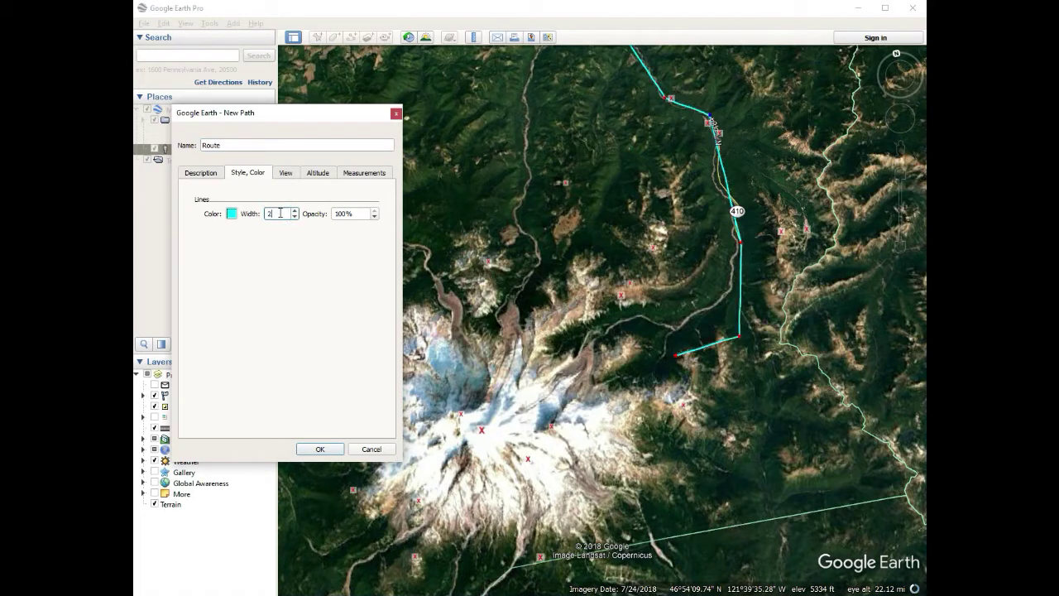
pyautogui.write('0')
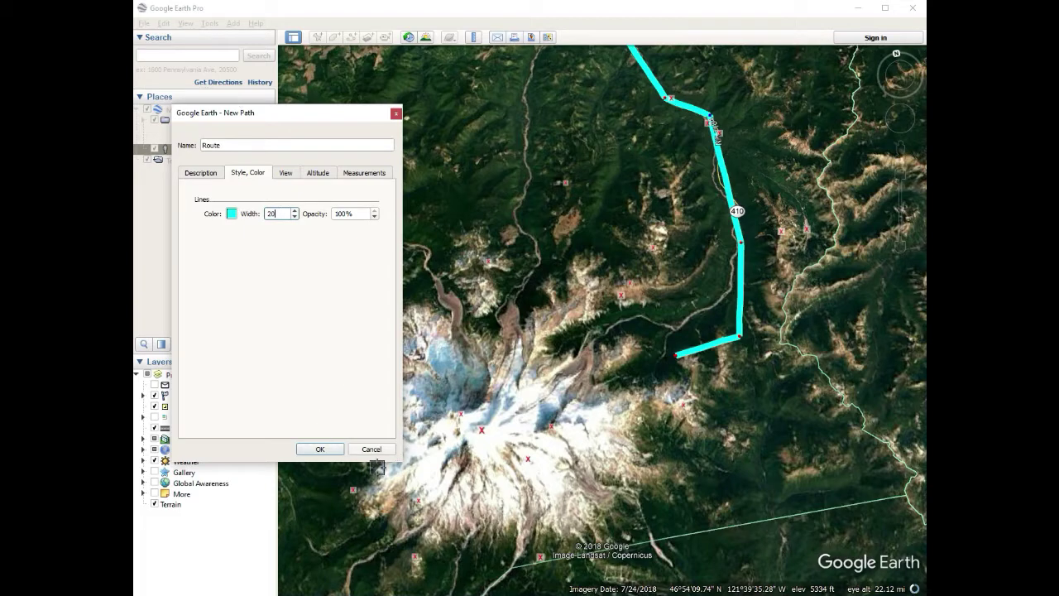
pyautogui.click(321, 446)
# Add a placemark named Destination at the path's end northeast of Mount Rainier, using the green star paddle icon.
pyautogui.moveTo(692, 440); pyautogui.dragTo(752, 454)
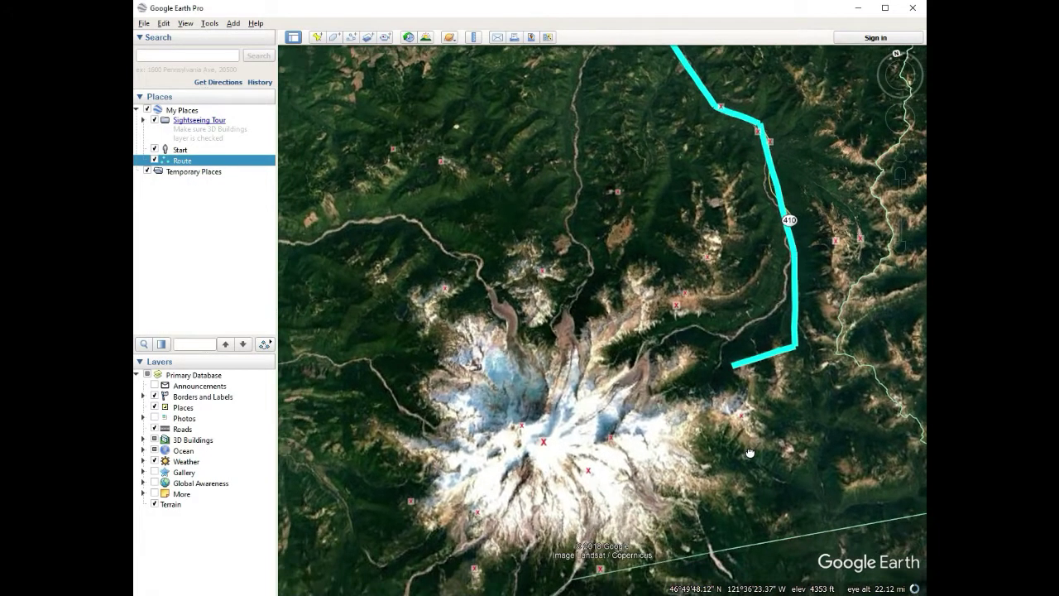
pyautogui.click(317, 37)
pyautogui.moveTo(604, 316); pyautogui.dragTo(725, 387)
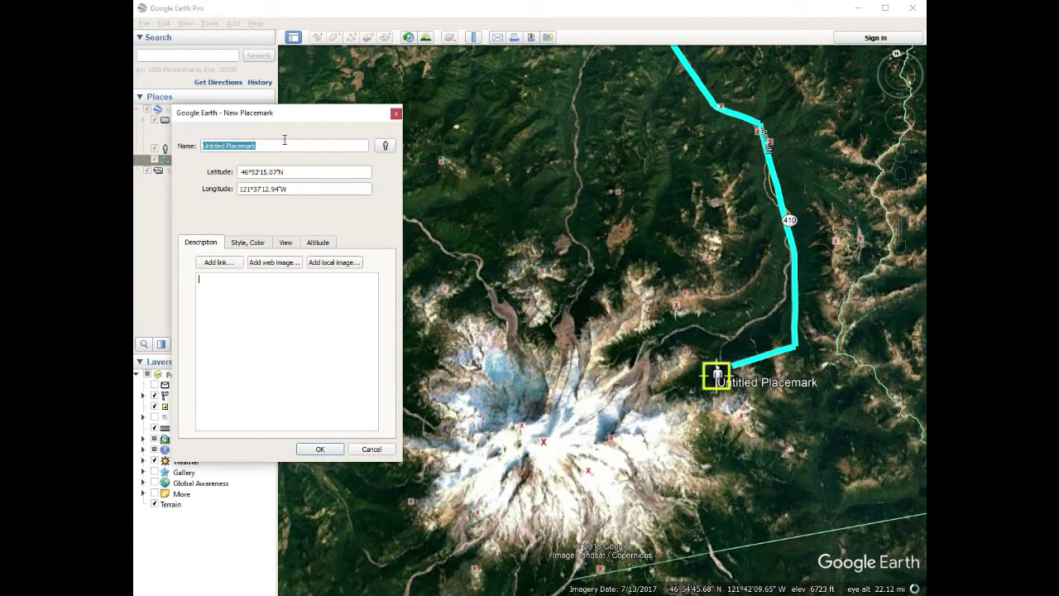
pyautogui.write('Destination')
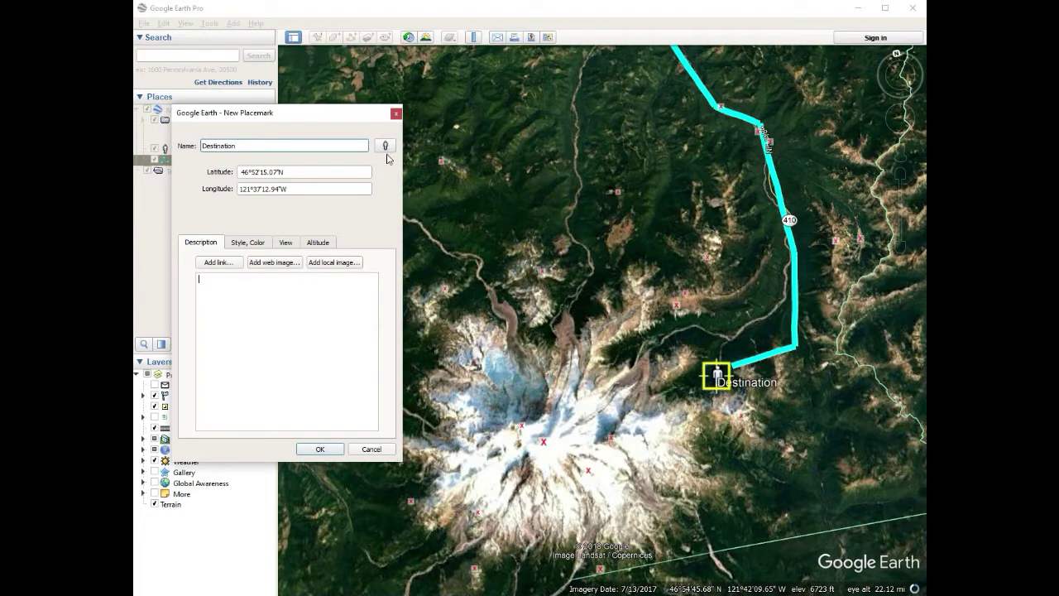
pyautogui.click(384, 146)
pyautogui.click(325, 214)
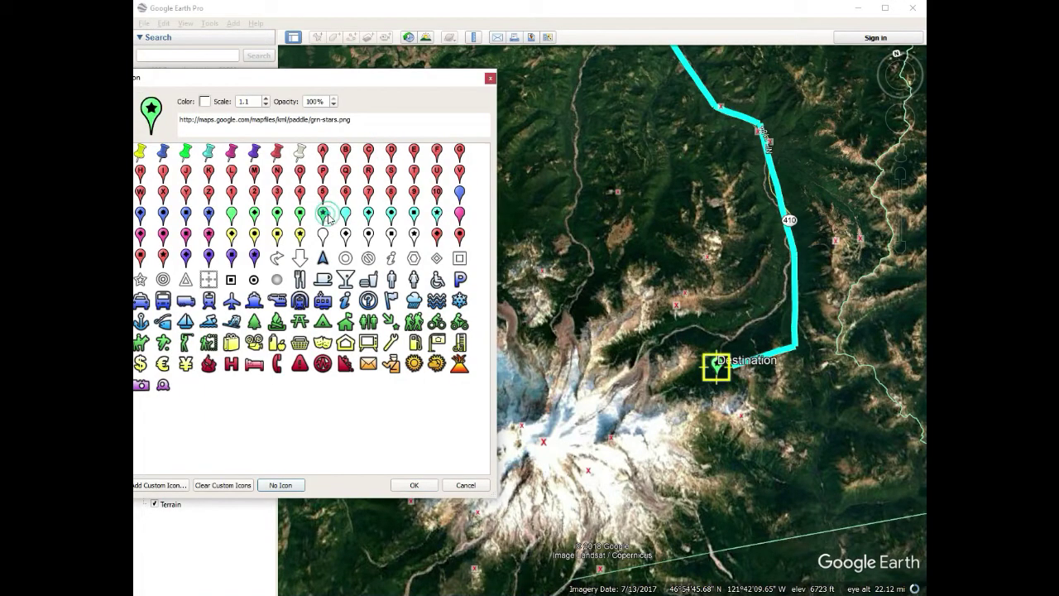
pyautogui.click(413, 485)
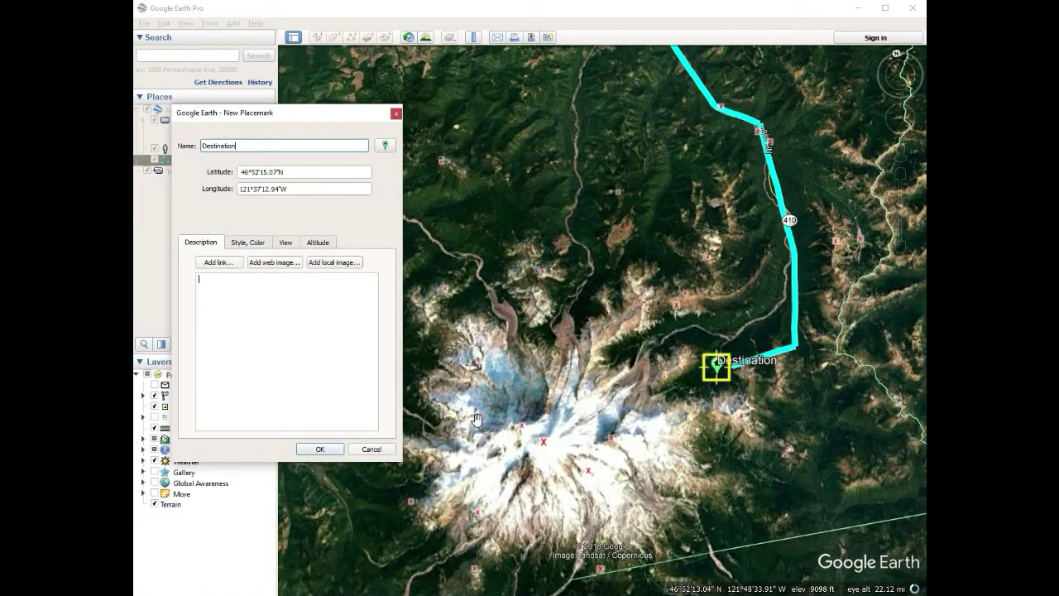
pyautogui.click(319, 448)
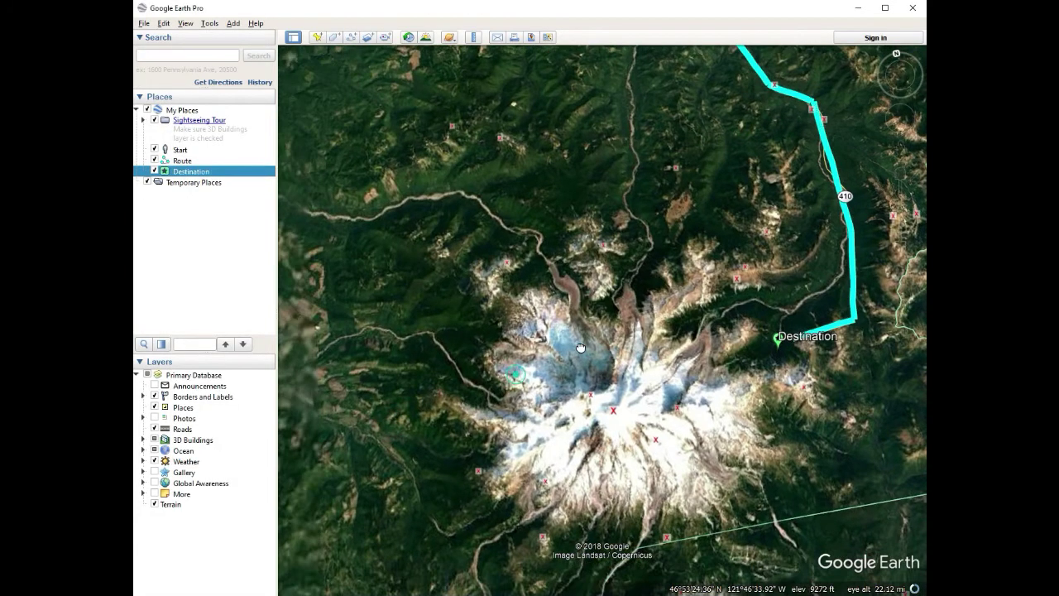
# Create a folder named Roadtrip in My Places.
pyautogui.scroll(-5, 581, 347)
pyautogui.scroll(-3, 653, 376)
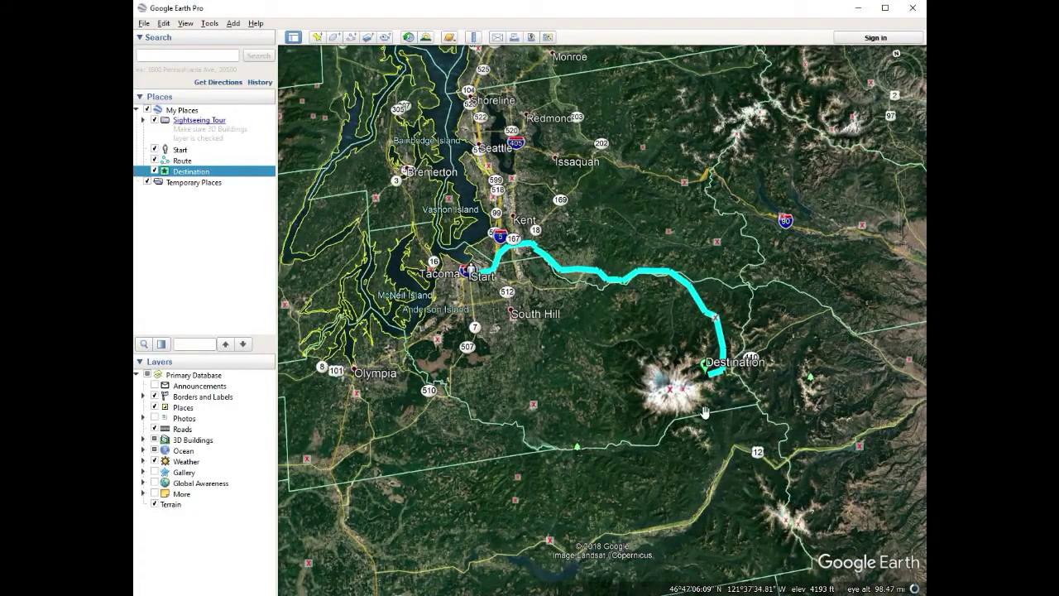
pyautogui.moveTo(705, 412); pyautogui.dragTo(667, 401)
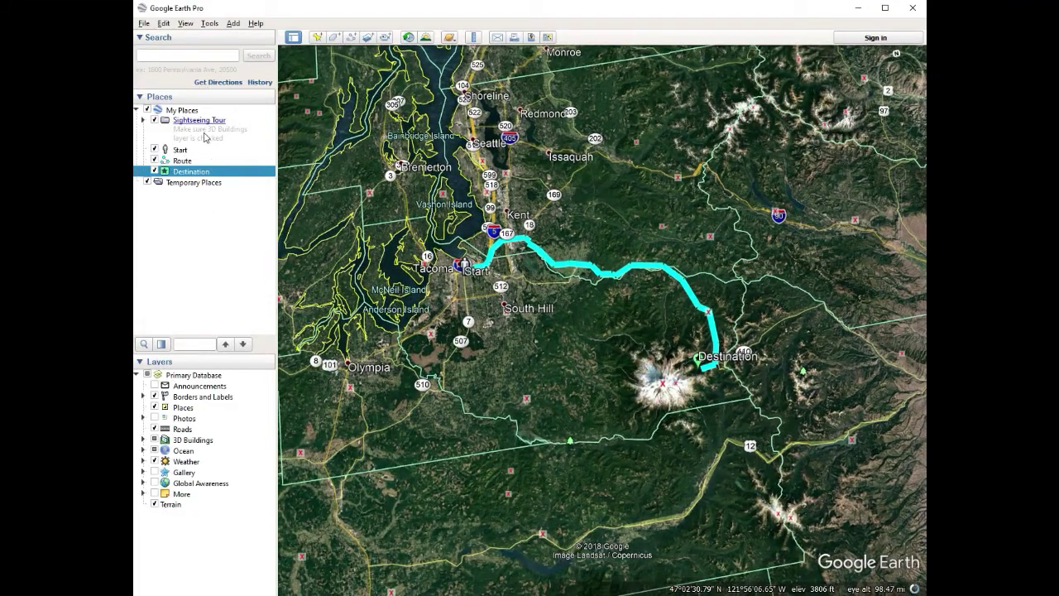
pyautogui.click(235, 24)
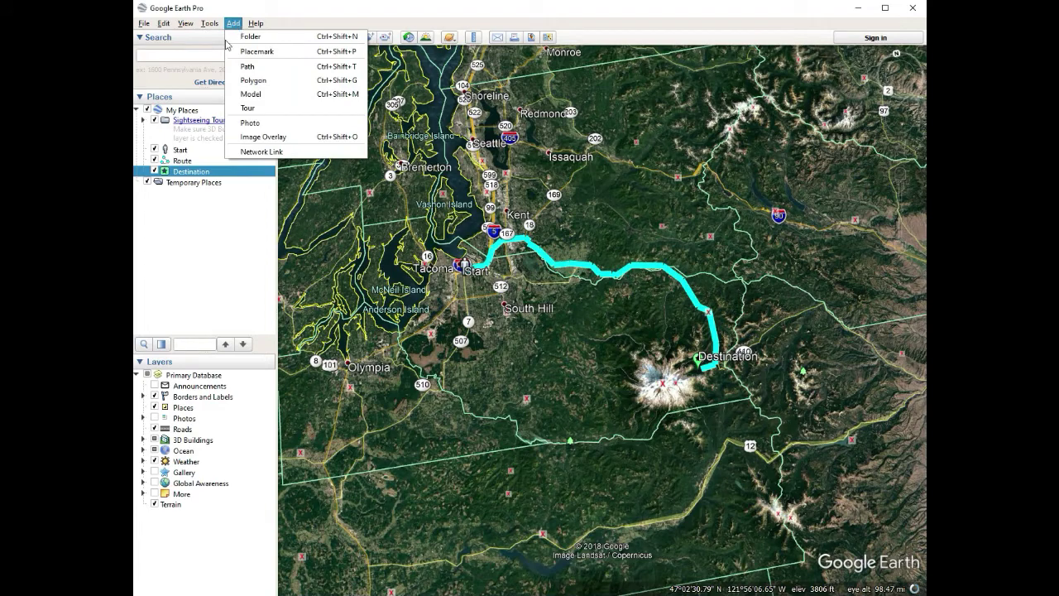
pyautogui.click(243, 38)
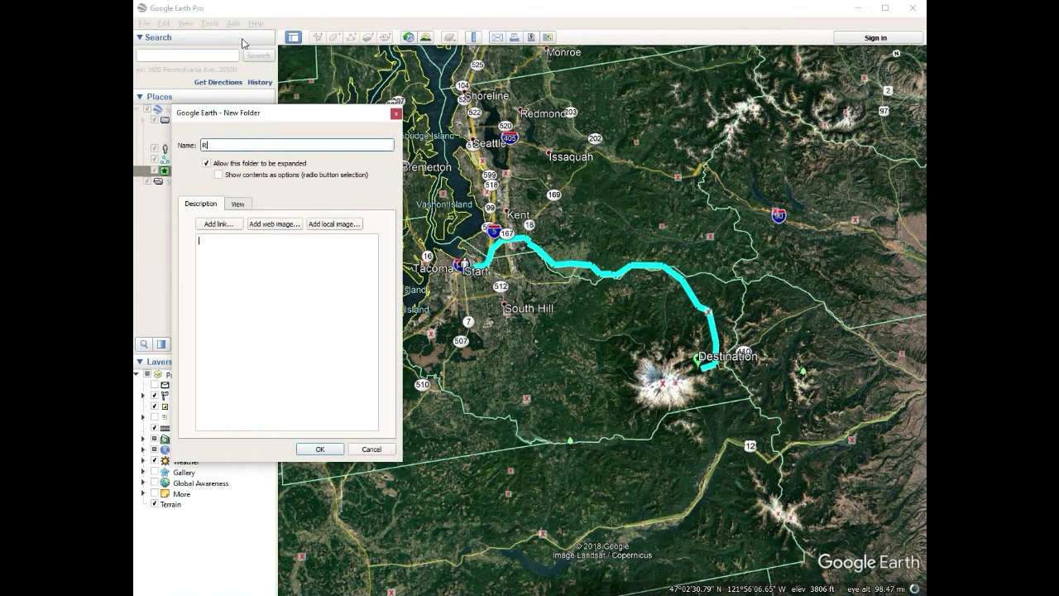
pyautogui.click(316, 449)
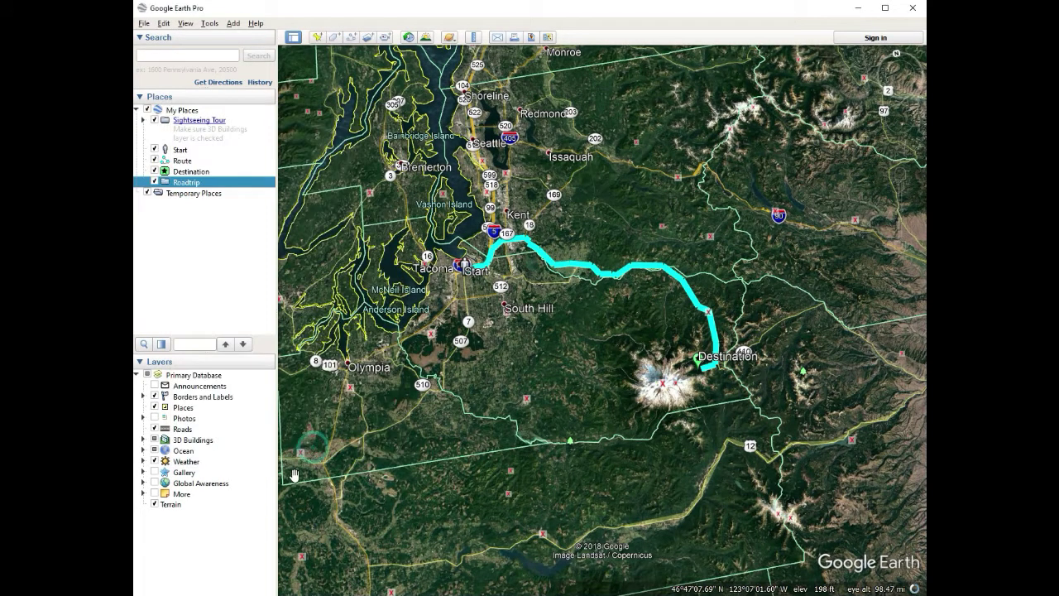
# Move the Start placemark, the Route path and the Destination placemark into the Roadtrip folder.
pyautogui.moveTo(180, 150); pyautogui.dragTo(197, 164)
pyautogui.click(191, 173)
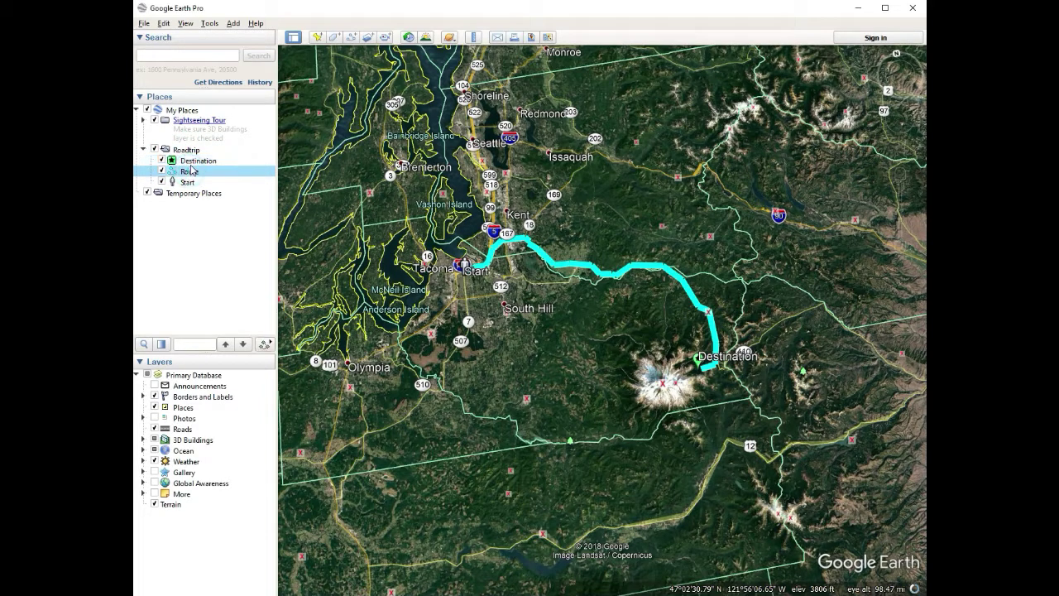
pyautogui.click(184, 183)
# Save the Roadtrip folder as a KML file named Roadtrip in the Tuts folder on the desktop.
pyautogui.click(190, 151)
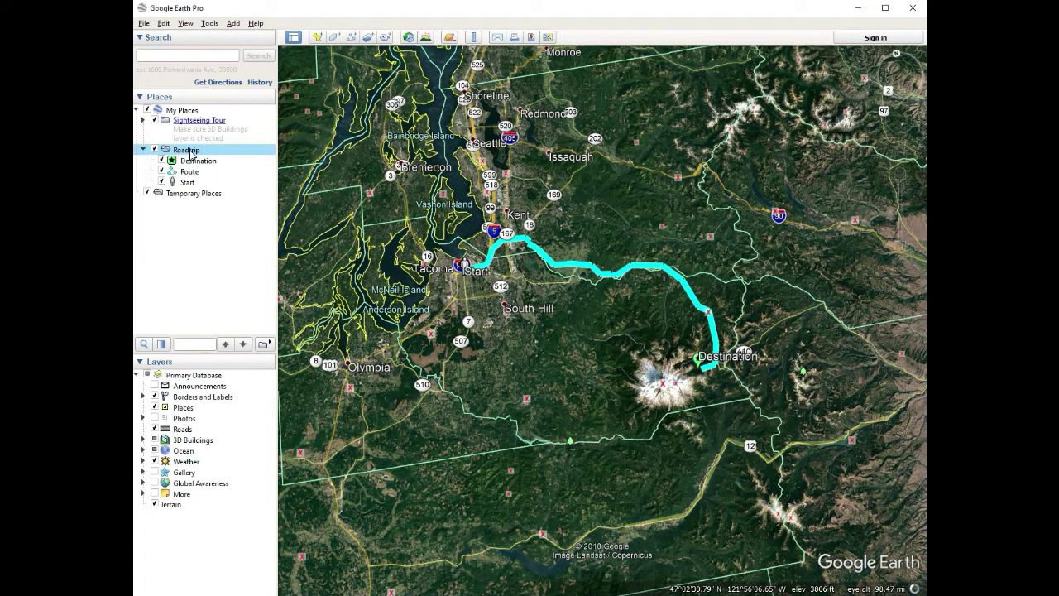
pyautogui.rightClick(190, 154)
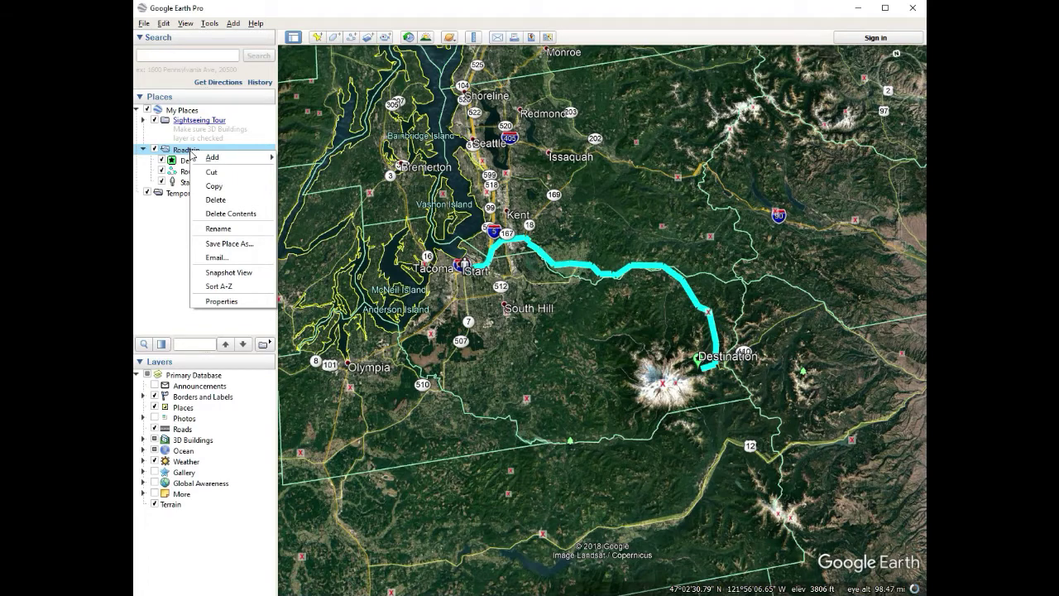
pyautogui.click(247, 242)
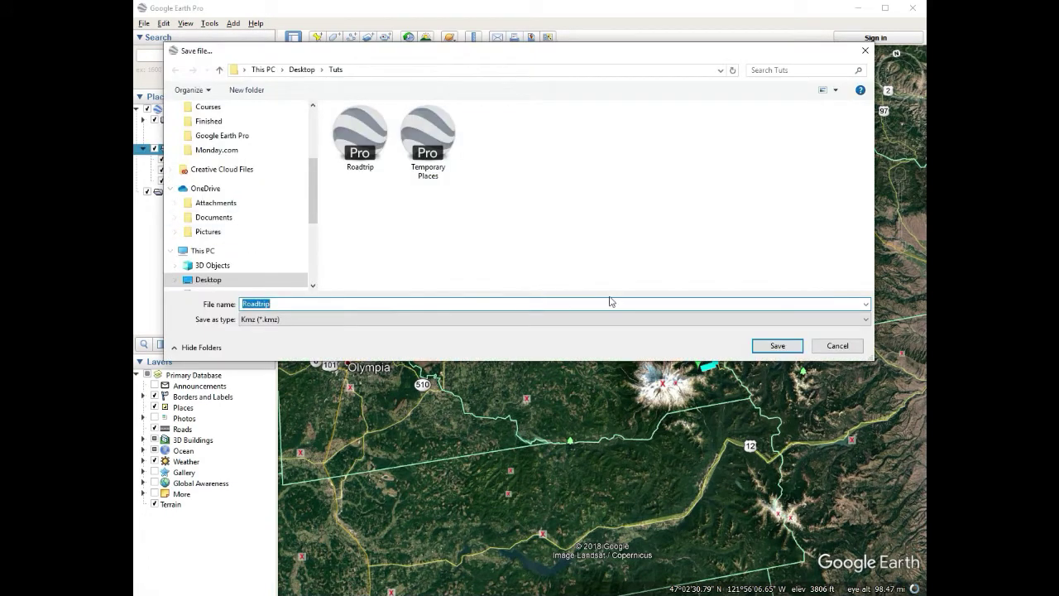
pyautogui.click(269, 319)
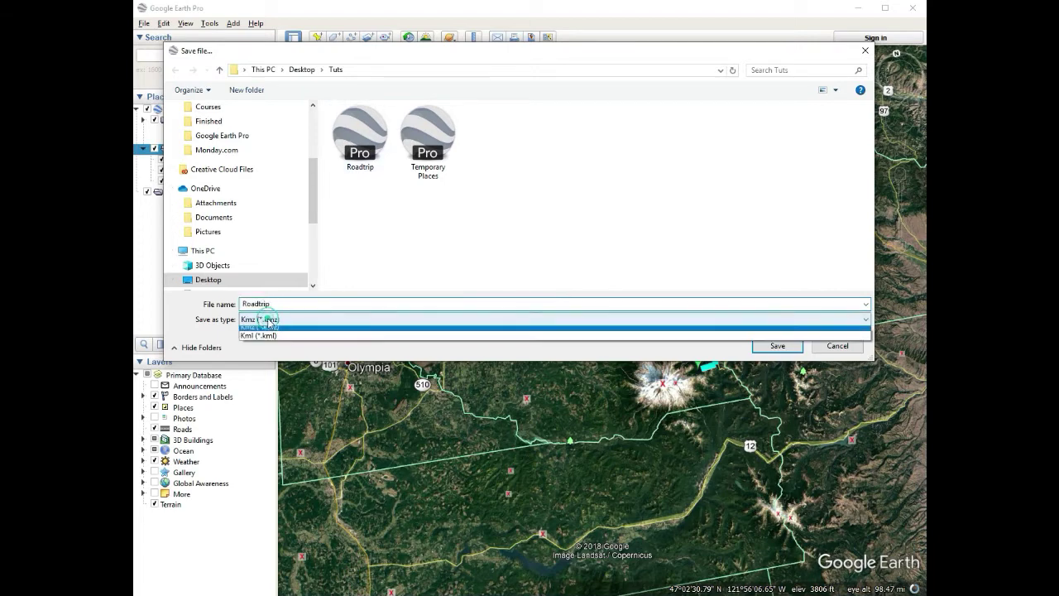
pyautogui.click(286, 337)
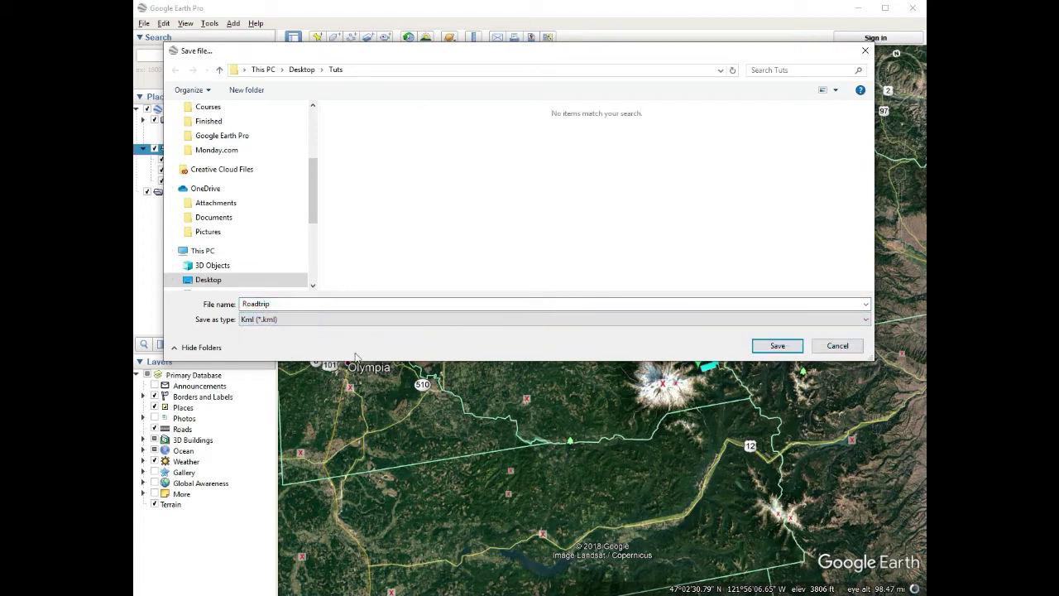
pyautogui.click(277, 320)
pyautogui.click(272, 328)
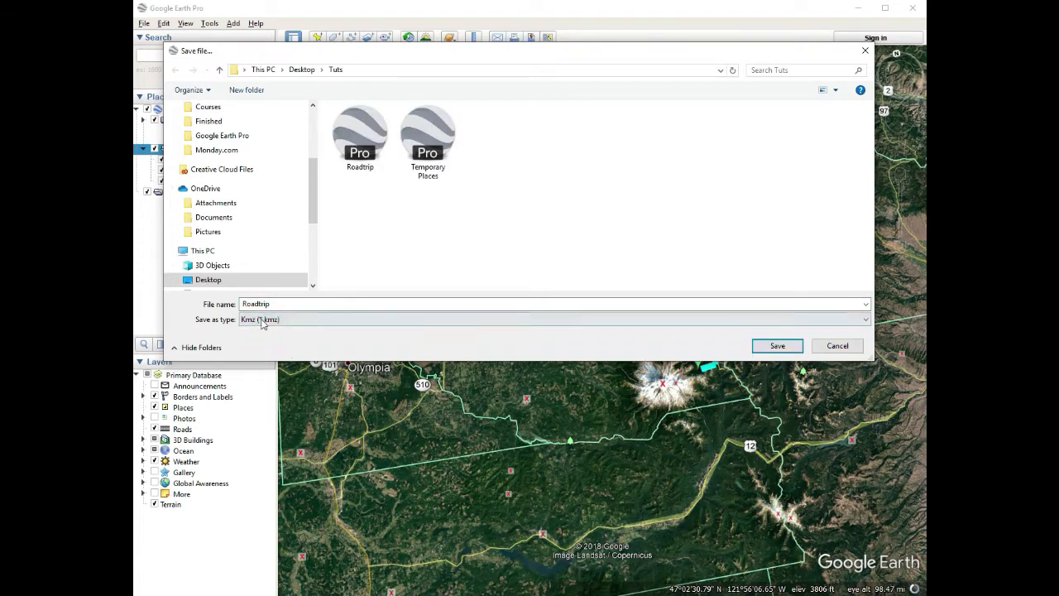
pyautogui.click(262, 323)
pyautogui.click(266, 338)
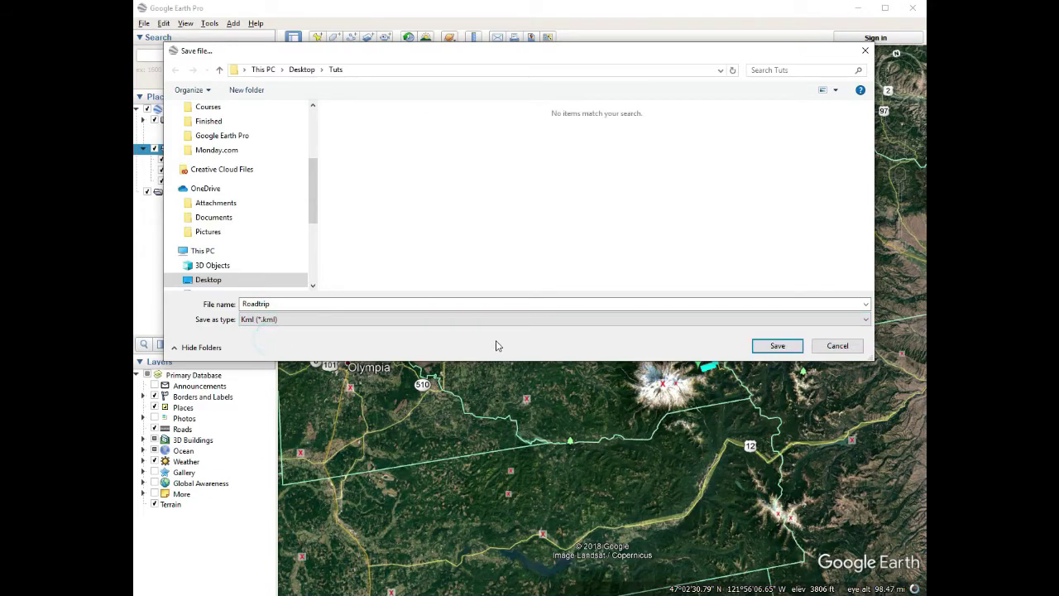
pyautogui.click(772, 345)
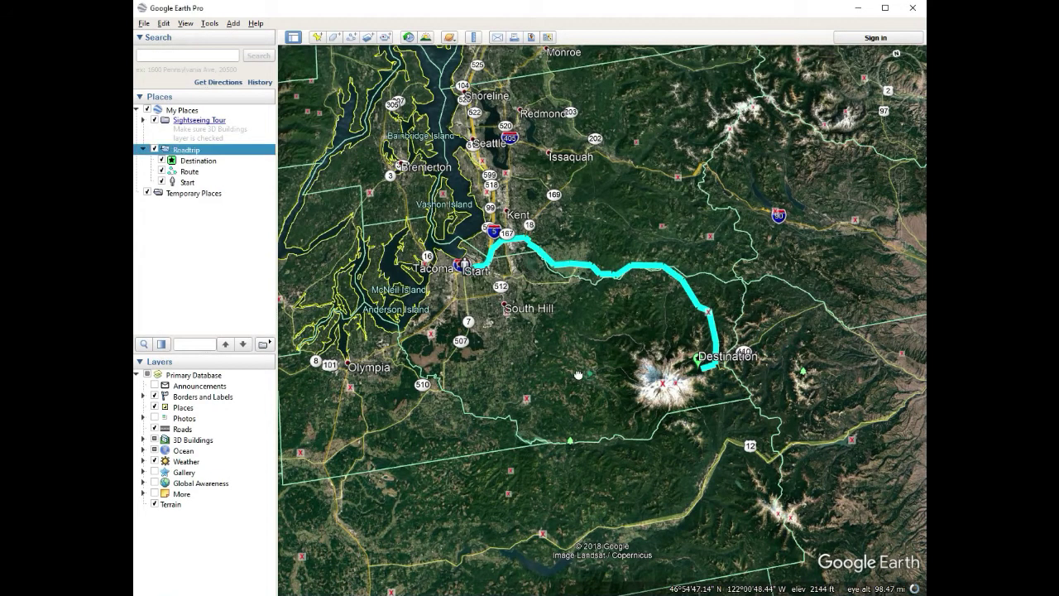
pyautogui.moveTo(578, 375); pyautogui.dragTo(524, 358)
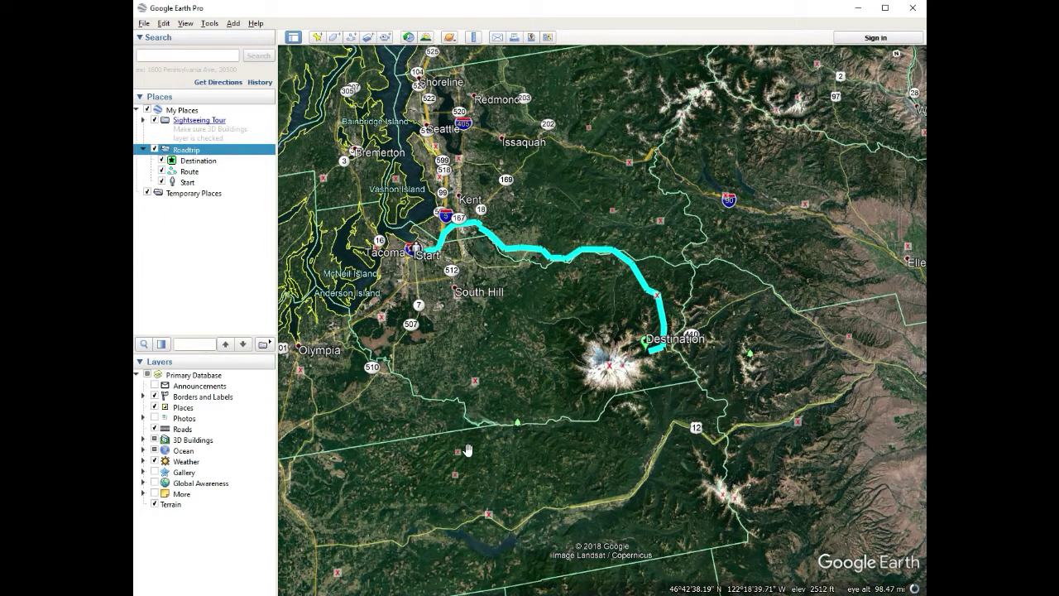
pyautogui.moveTo(470, 353); pyautogui.dragTo(507, 368)
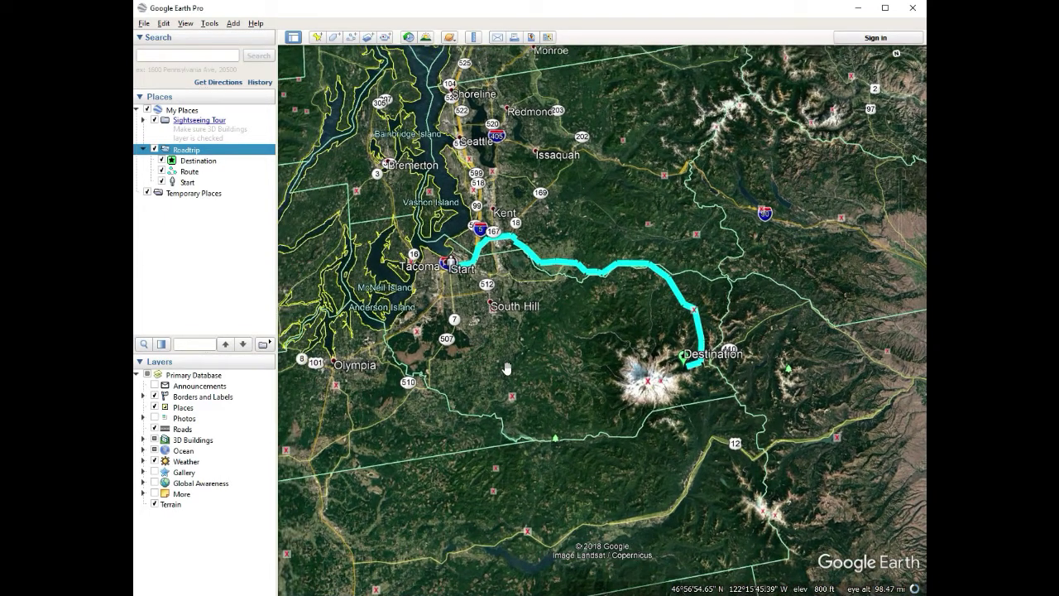